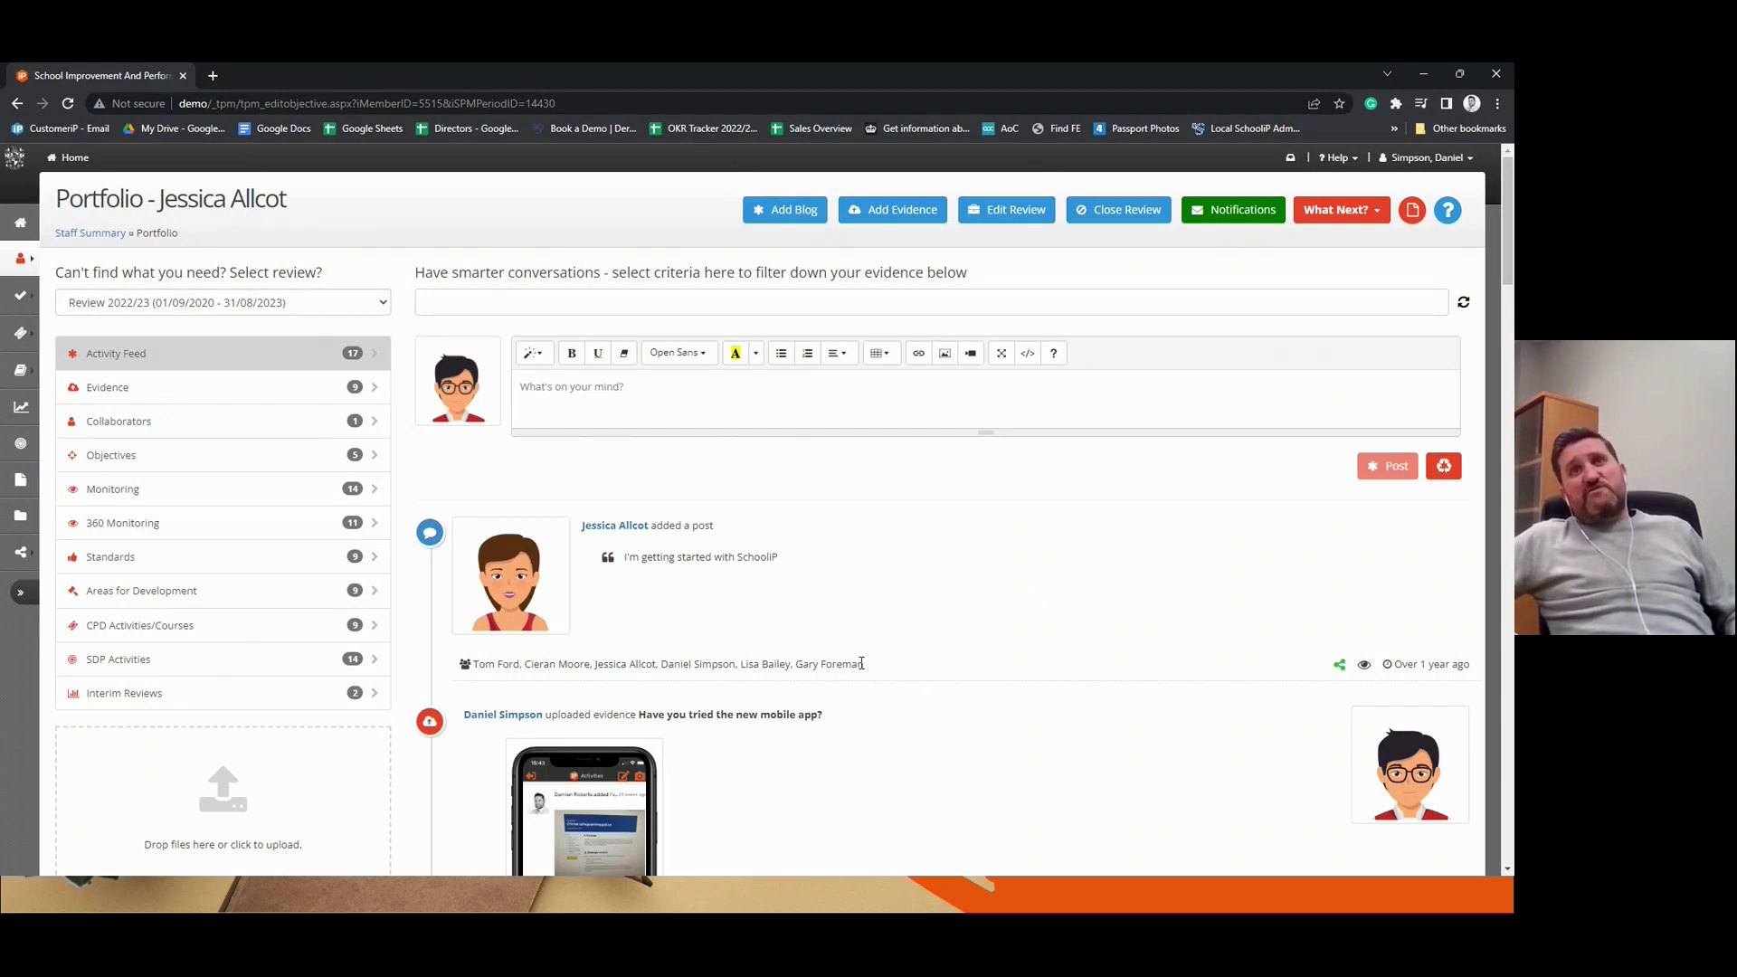
Browse the posts and uploaded evidence in the portfolio's activity feed, then return to its start
scroll(861, 664, down, 10)
scroll(864, 673, down, 7)
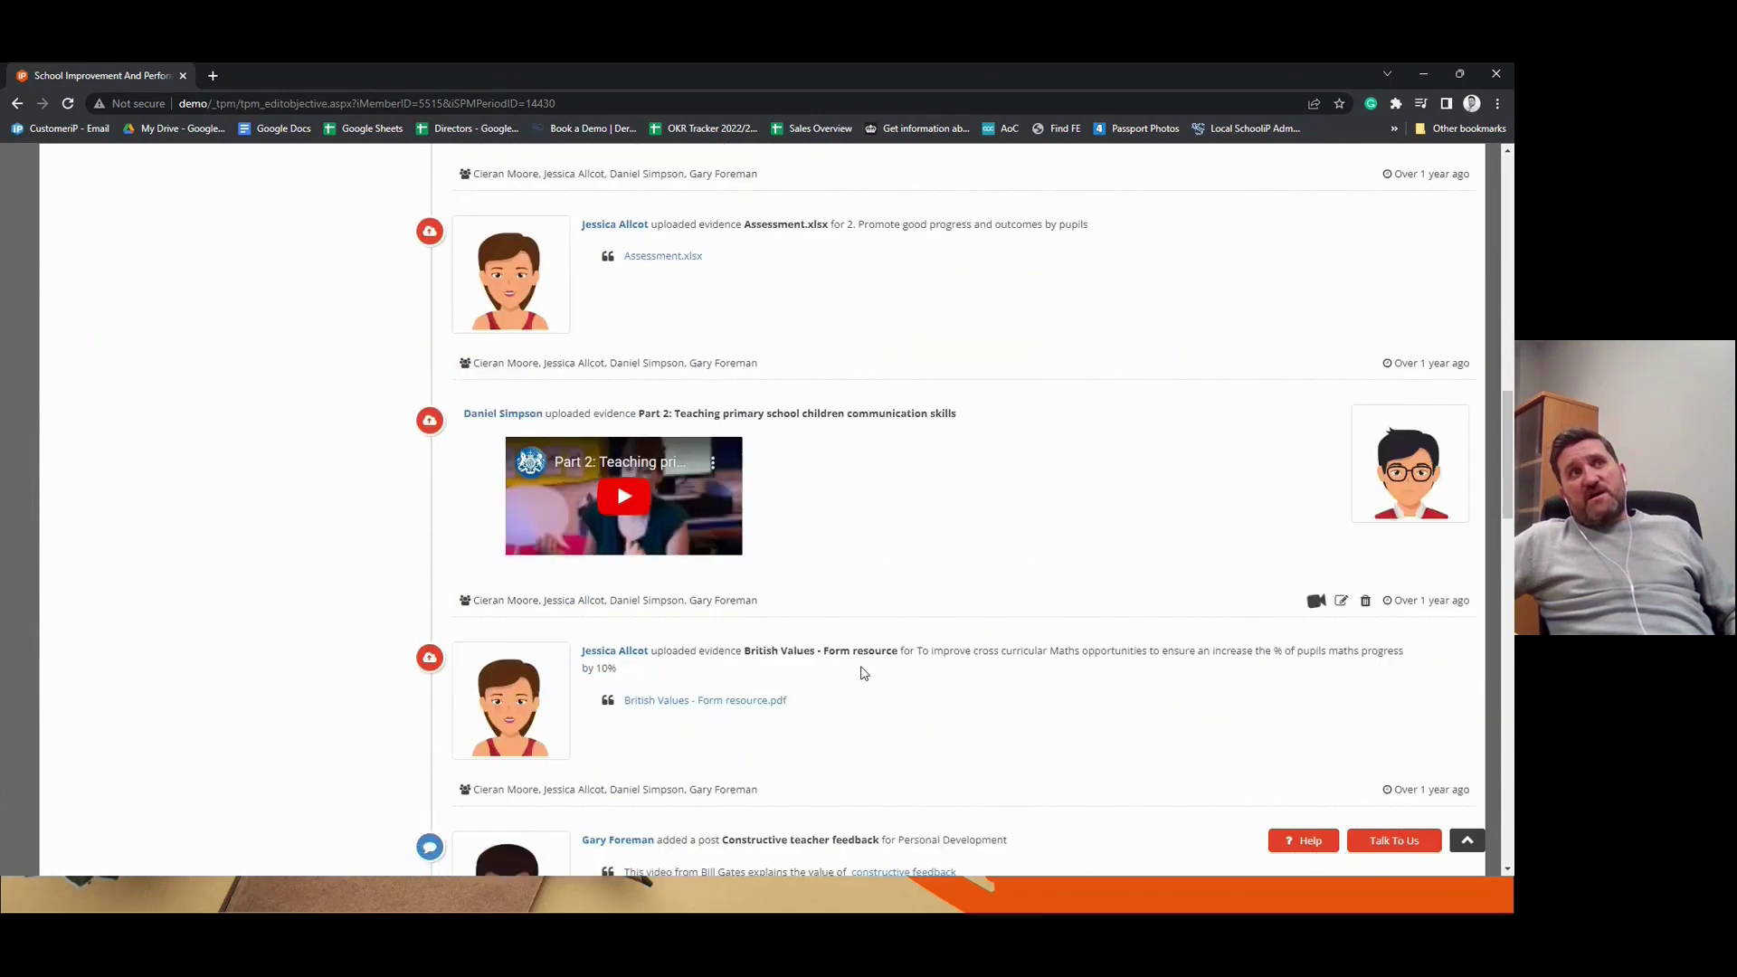
scroll(861, 672, down, 4)
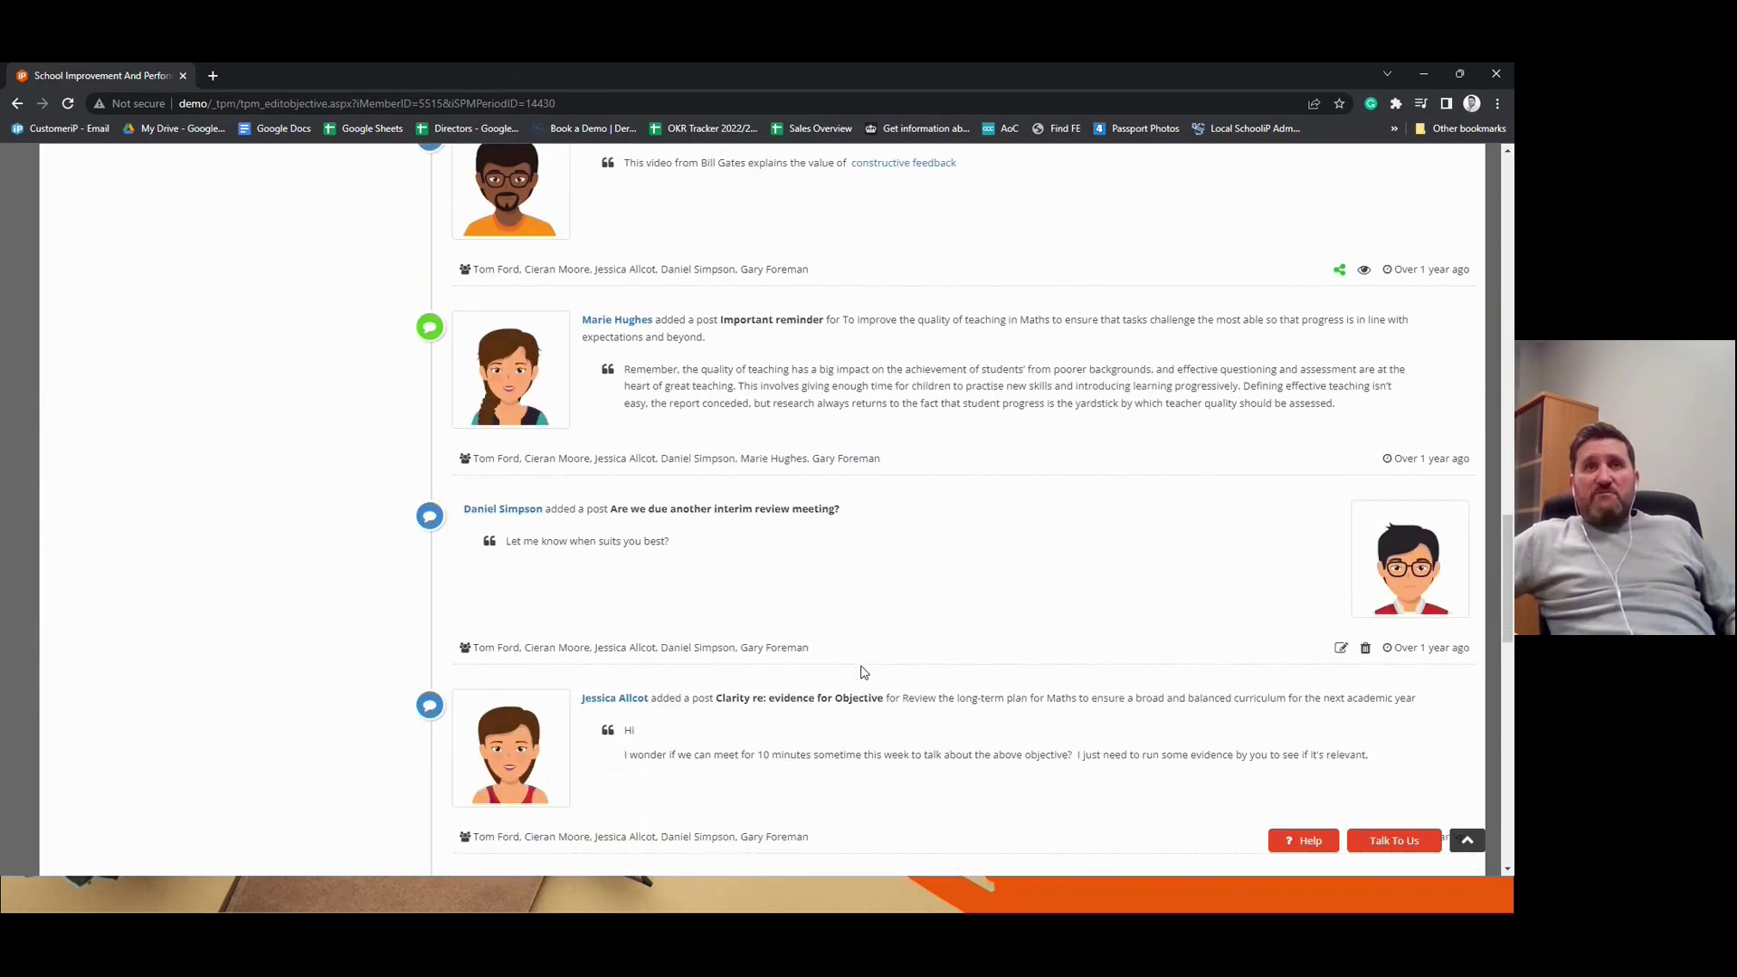
scroll(861, 672, up, 4)
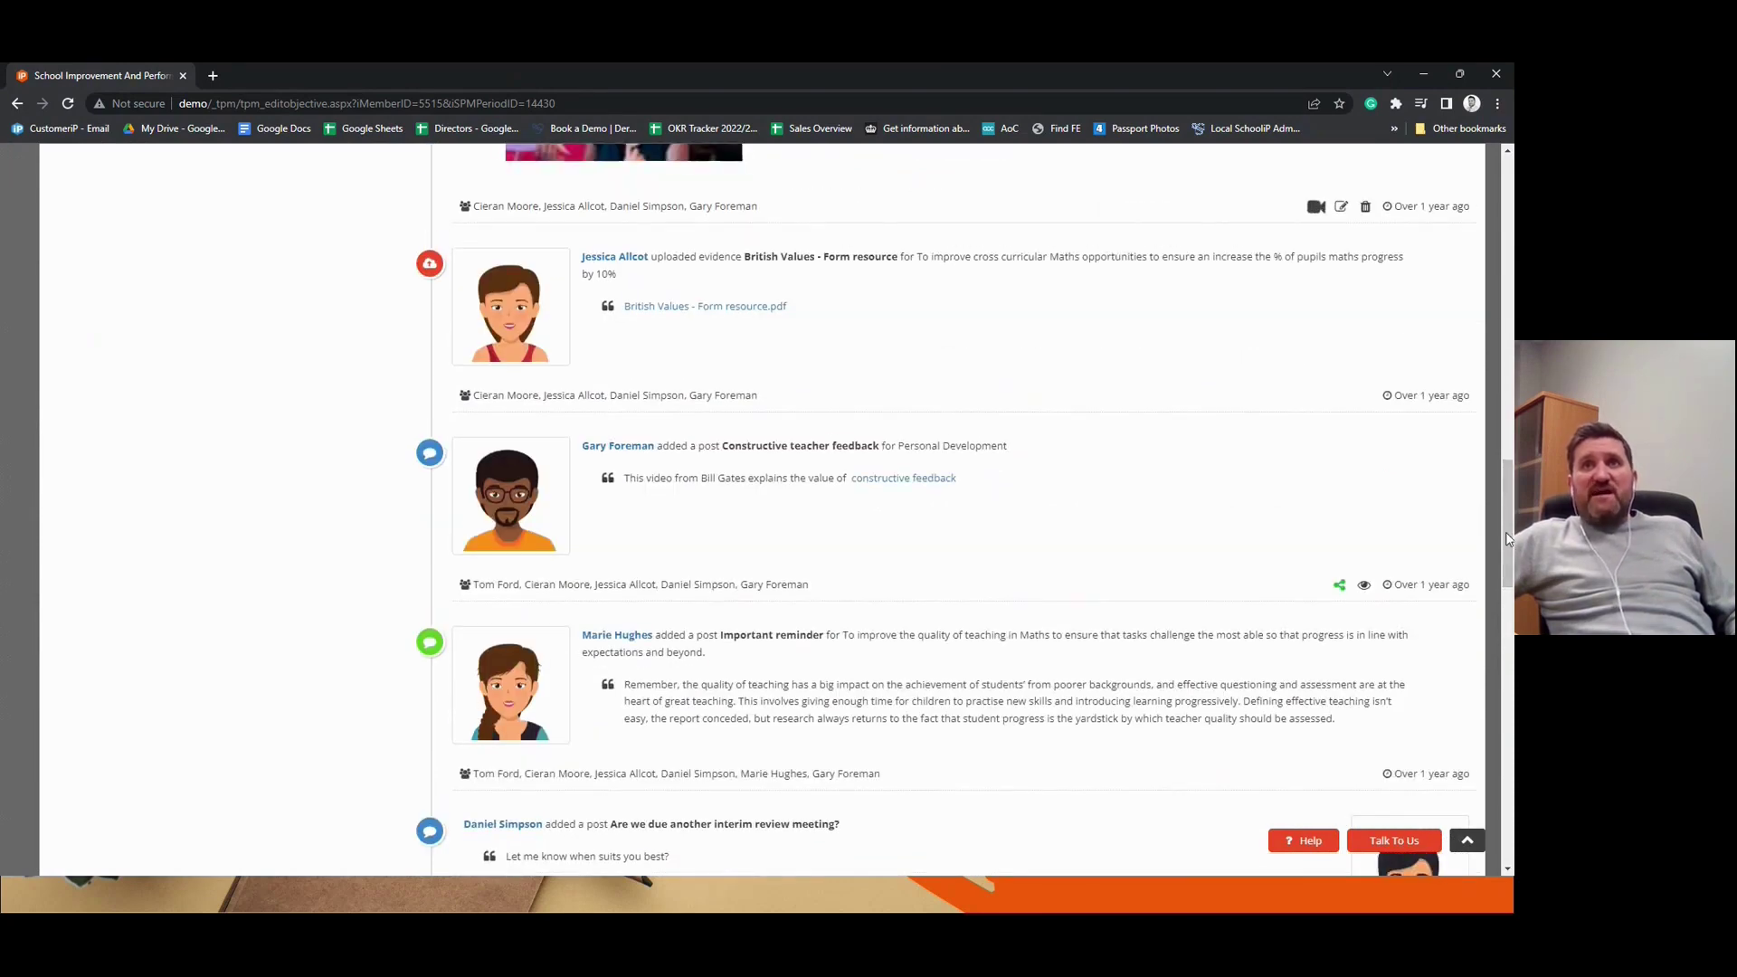
drag(1492, 522, 1506, 172)
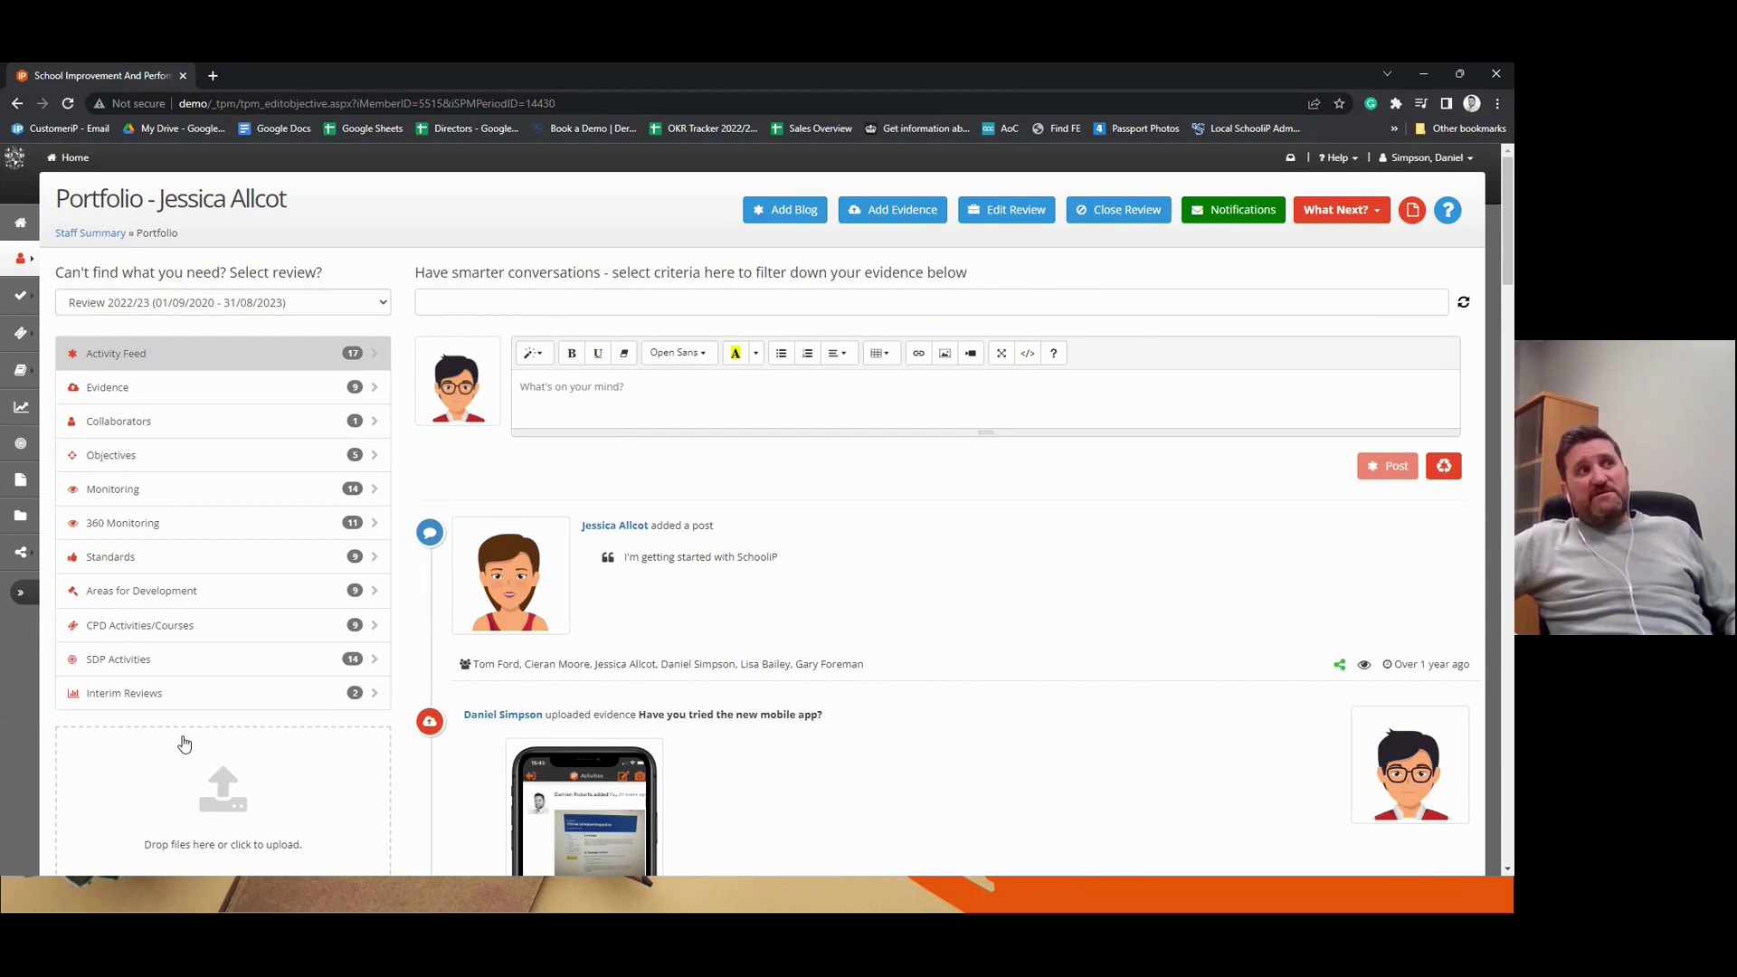
View the enlarged image of the "Have you tried the new mobile app?" evidence and close it
scroll(851, 796, down, 1)
scroll(848, 800, down, 2)
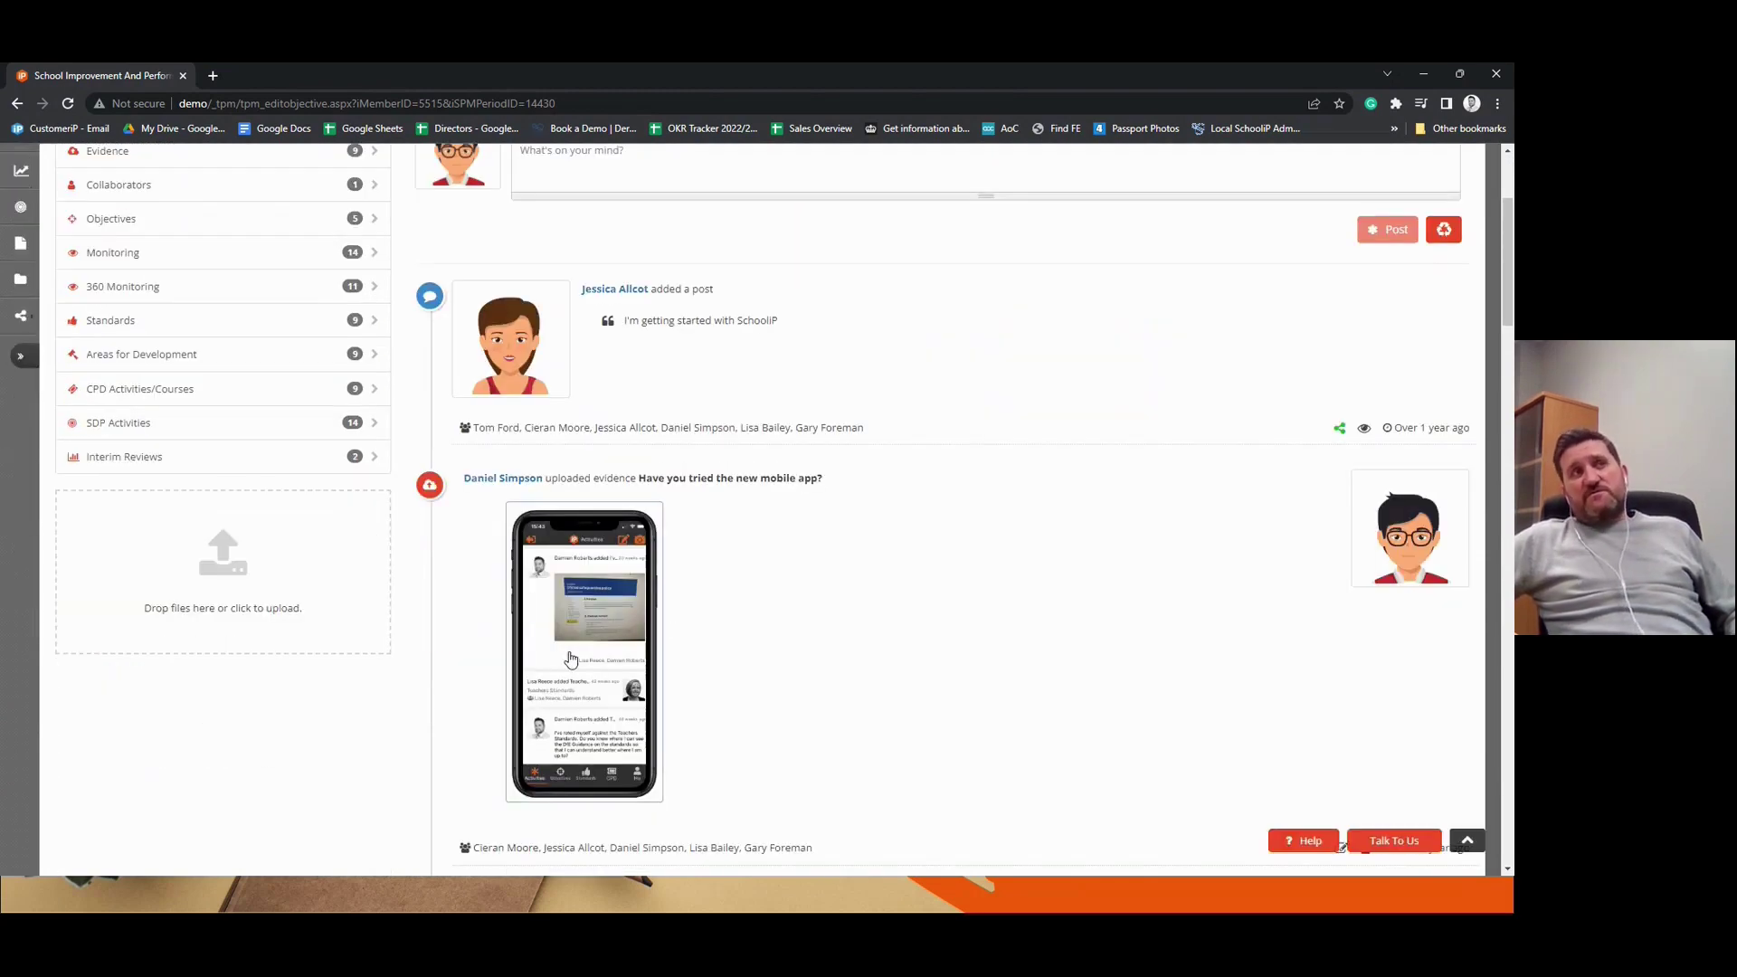
click(580, 669)
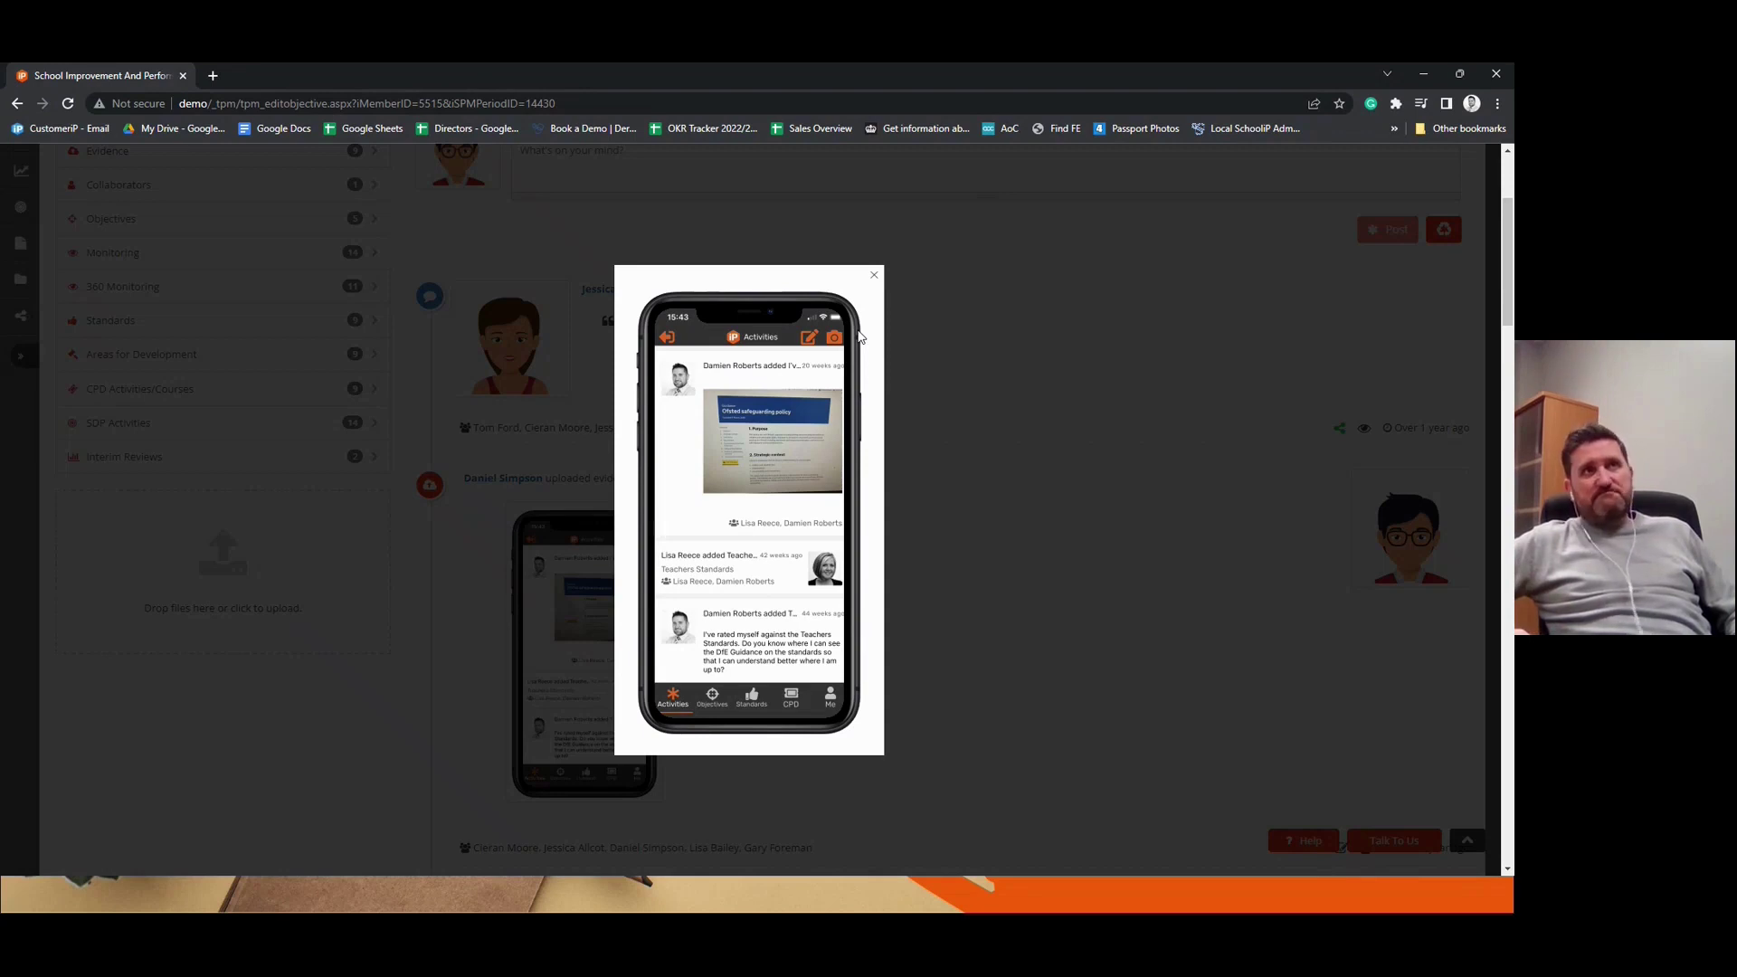
click(874, 274)
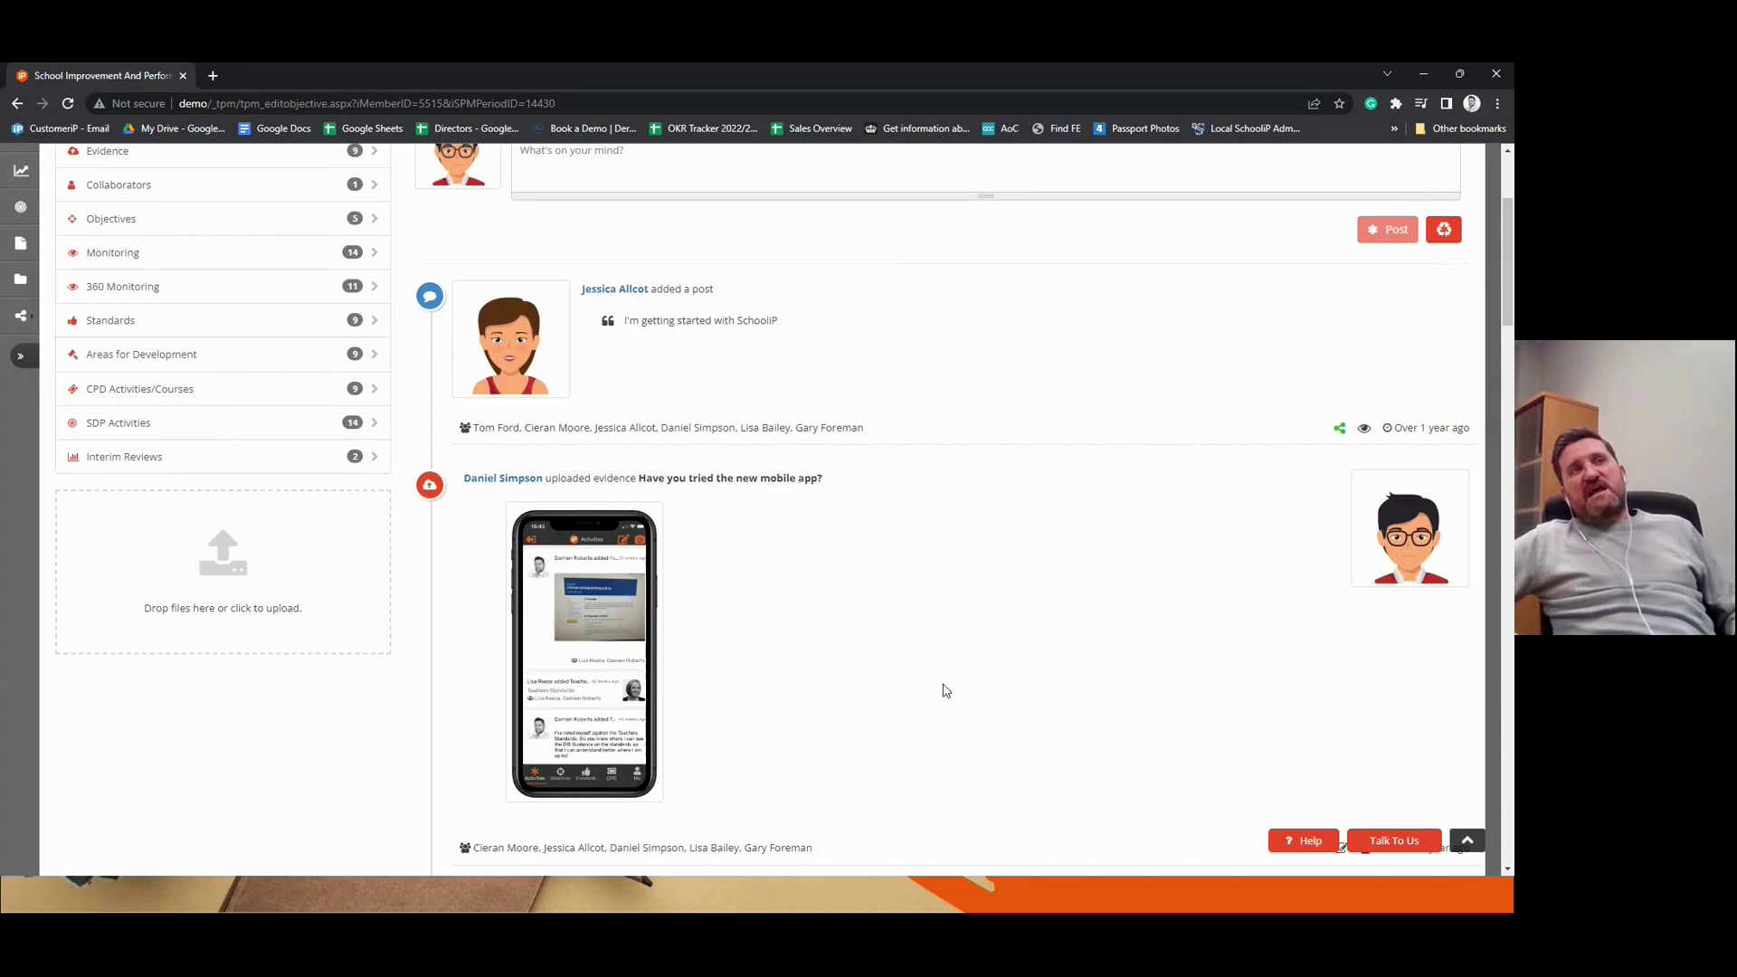
scroll(941, 690, down, 1)
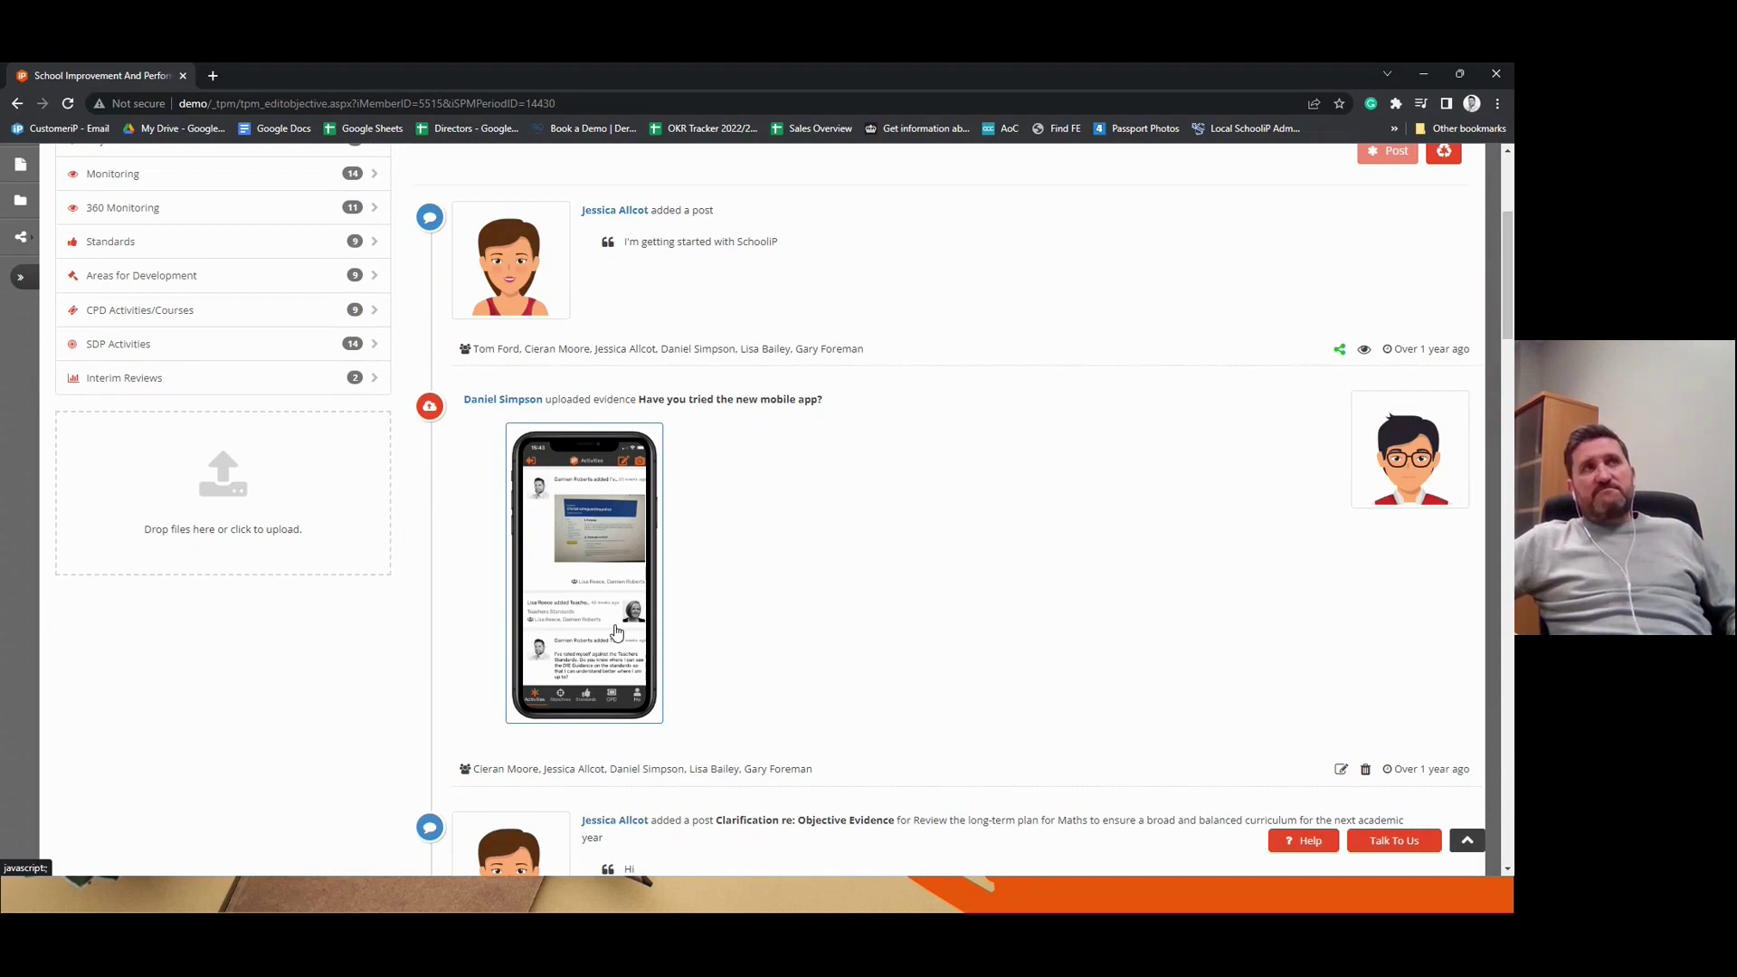
scroll(616, 631, up, 4)
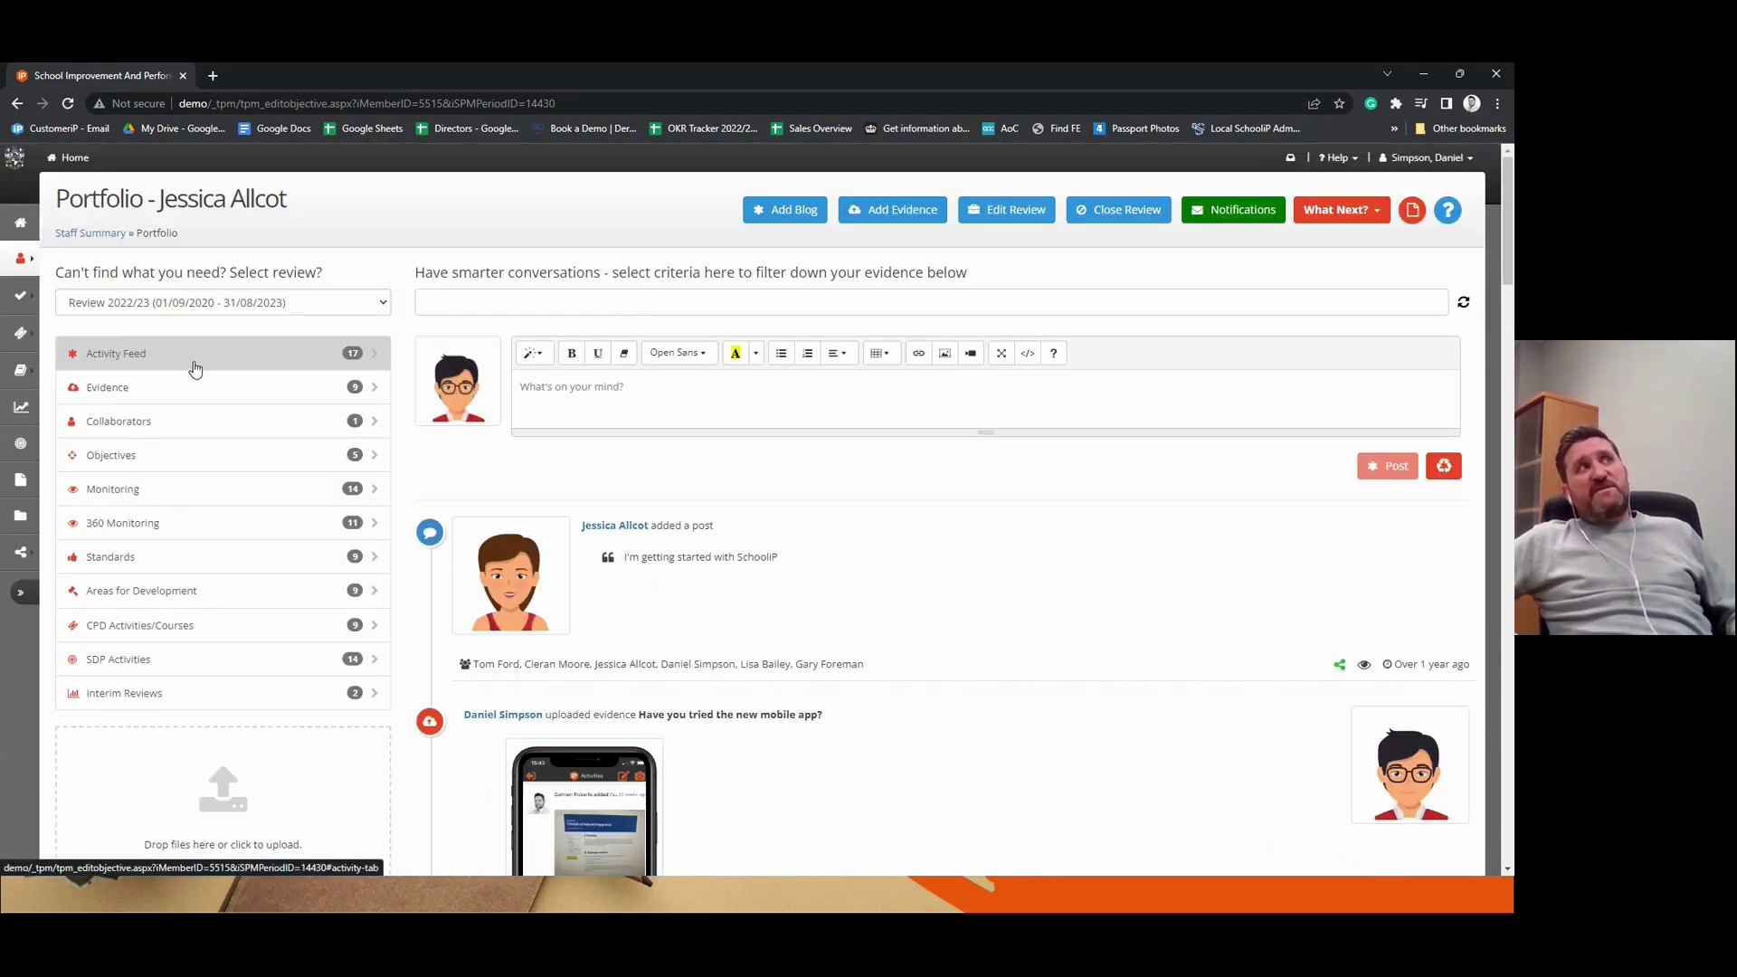
Review the portfolio's Objectives overview and the grading breakdown in the Monitoring section
click(178, 465)
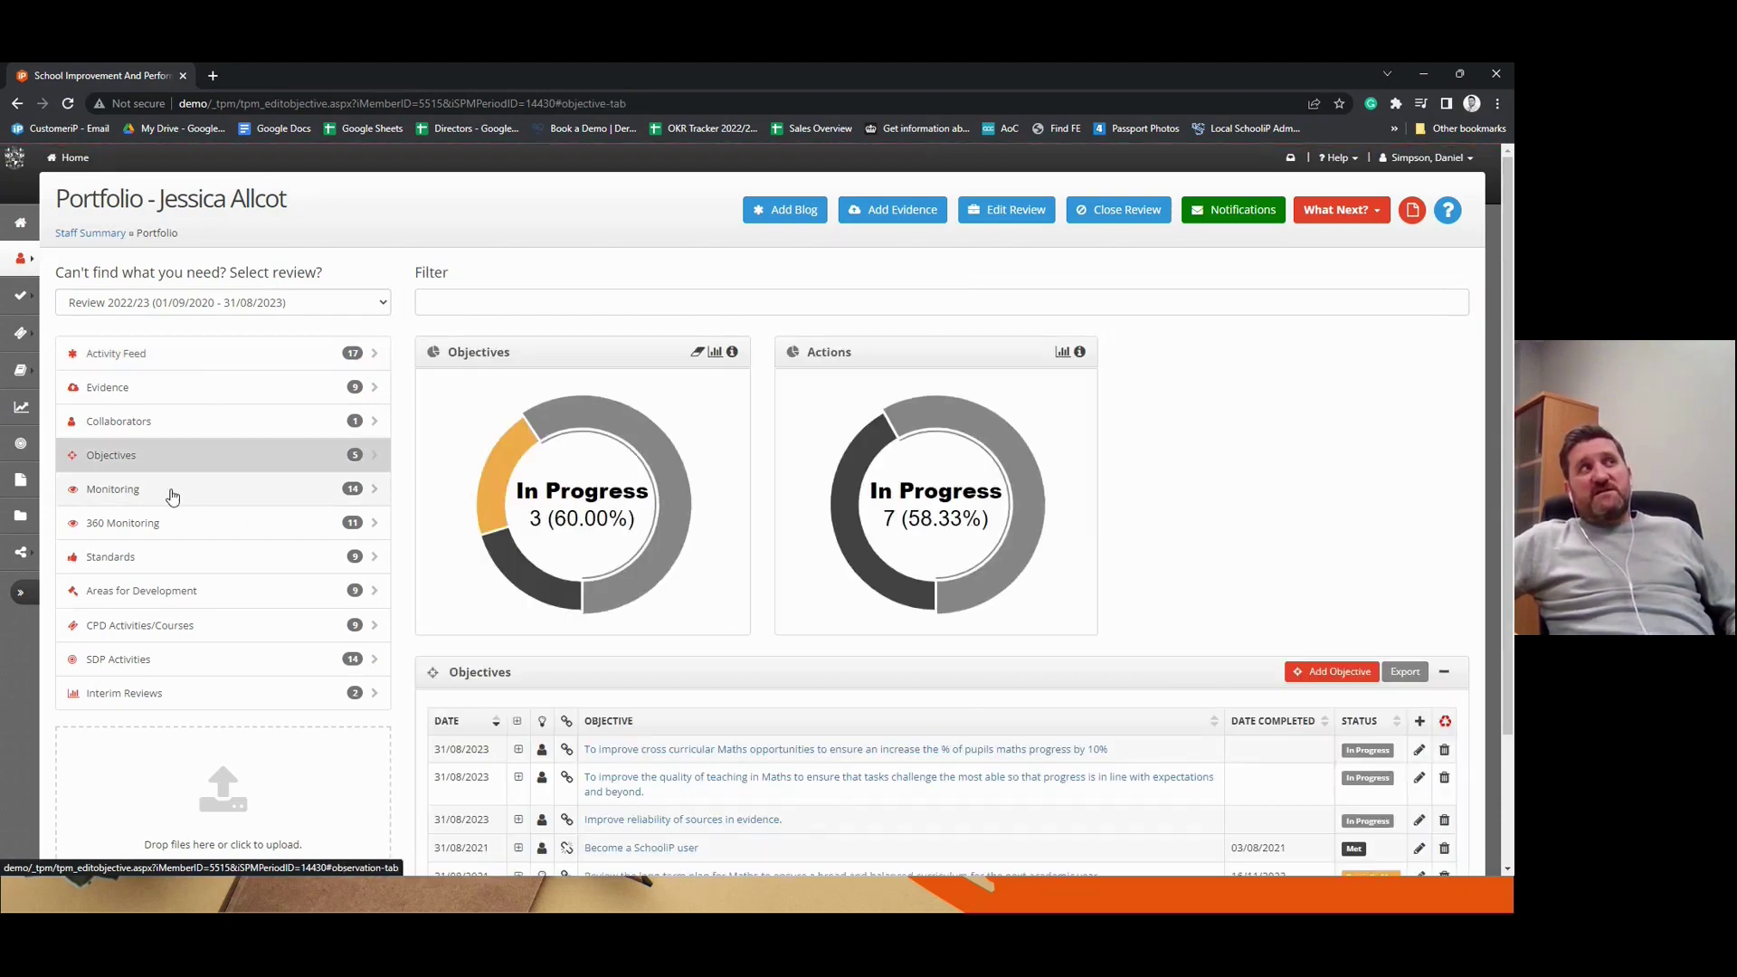
click(171, 497)
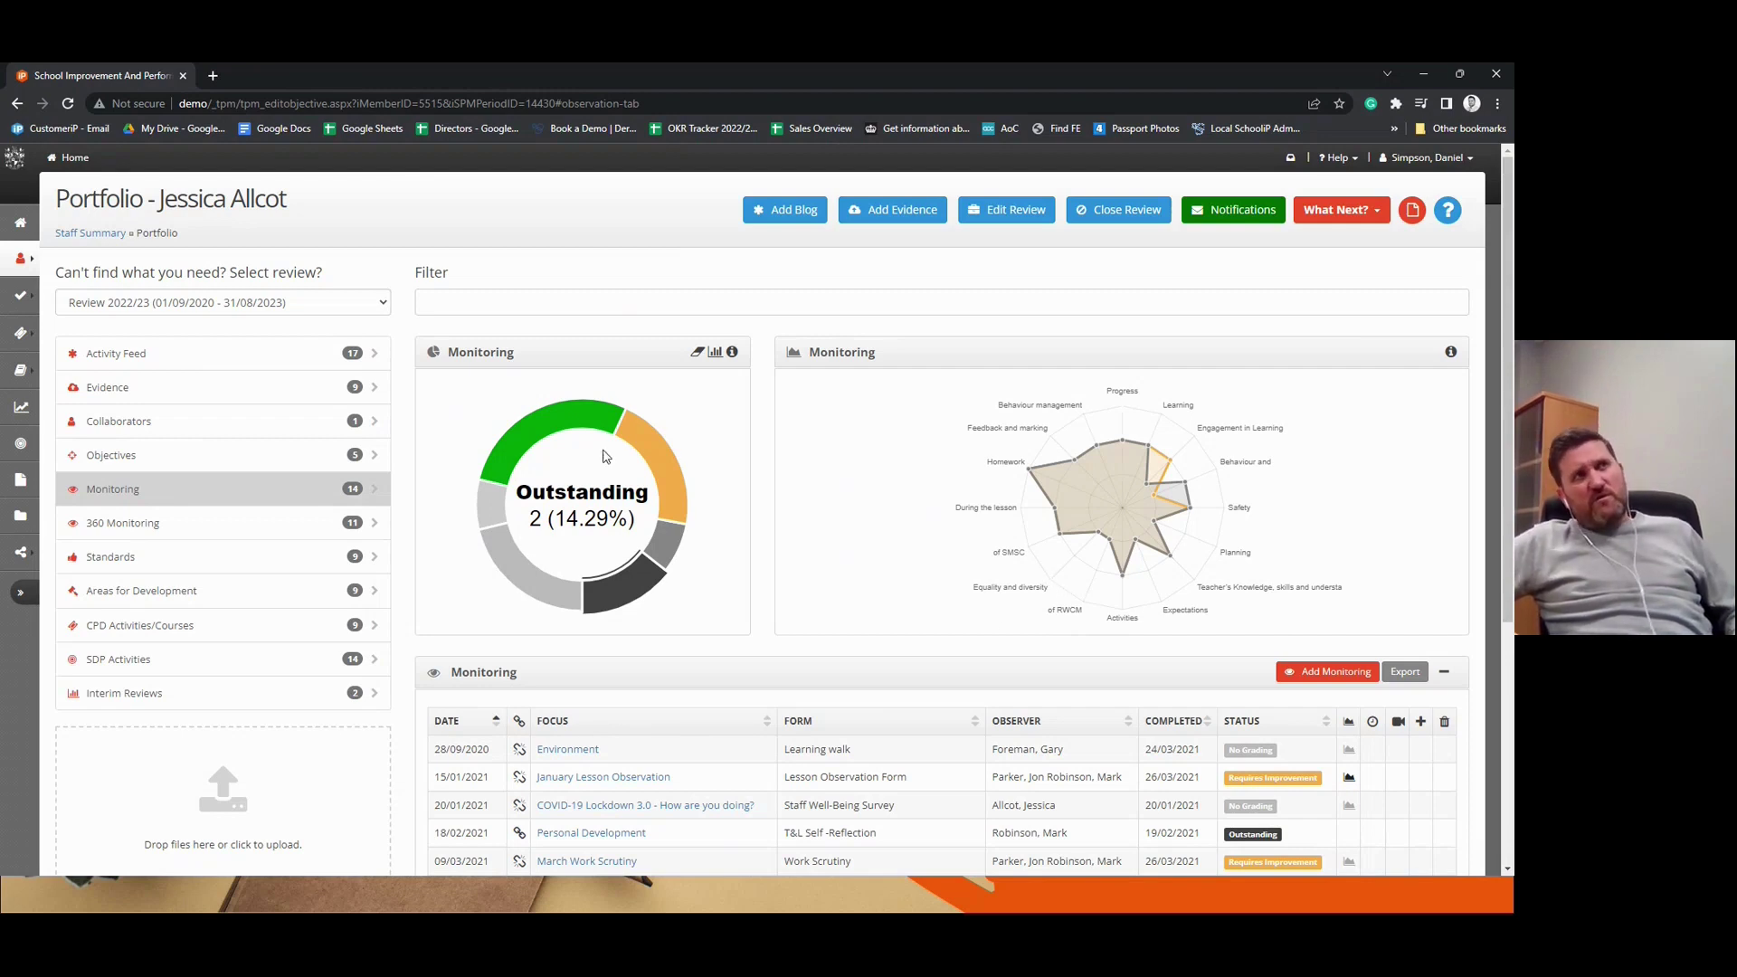
mouse_move(643, 554)
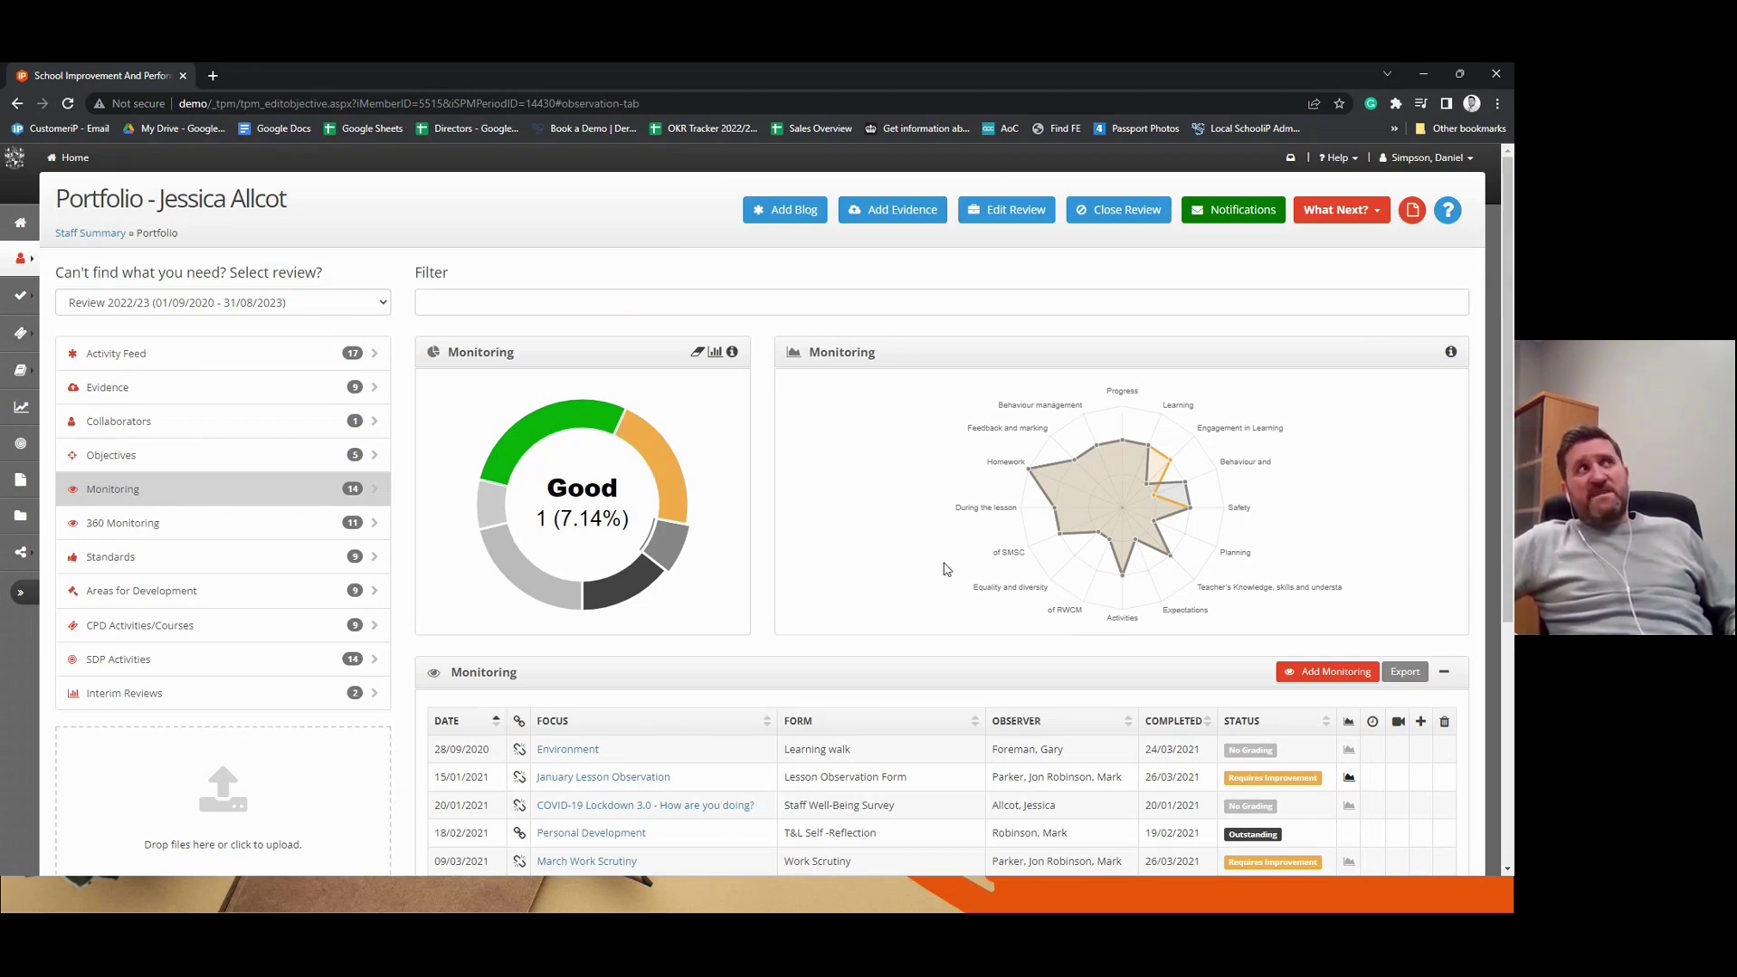
Compare the reviewee and reviewer ratings in the portfolio's Standards section
click(142, 565)
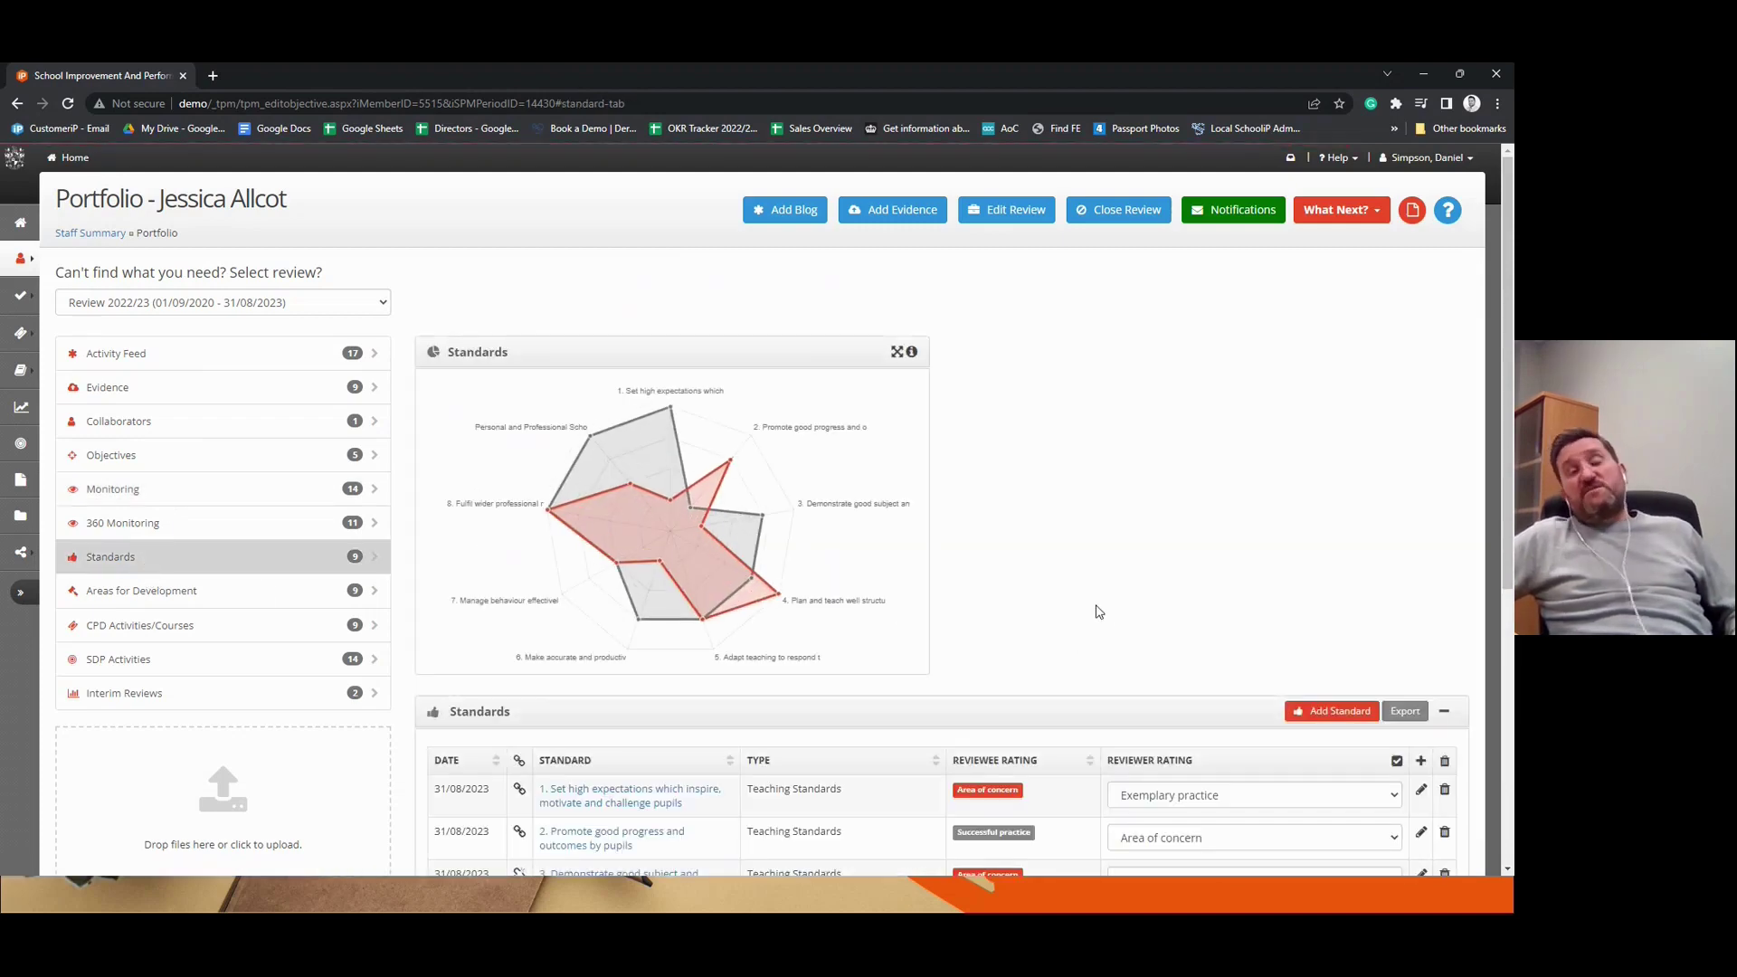
scroll(1091, 601, down, 2)
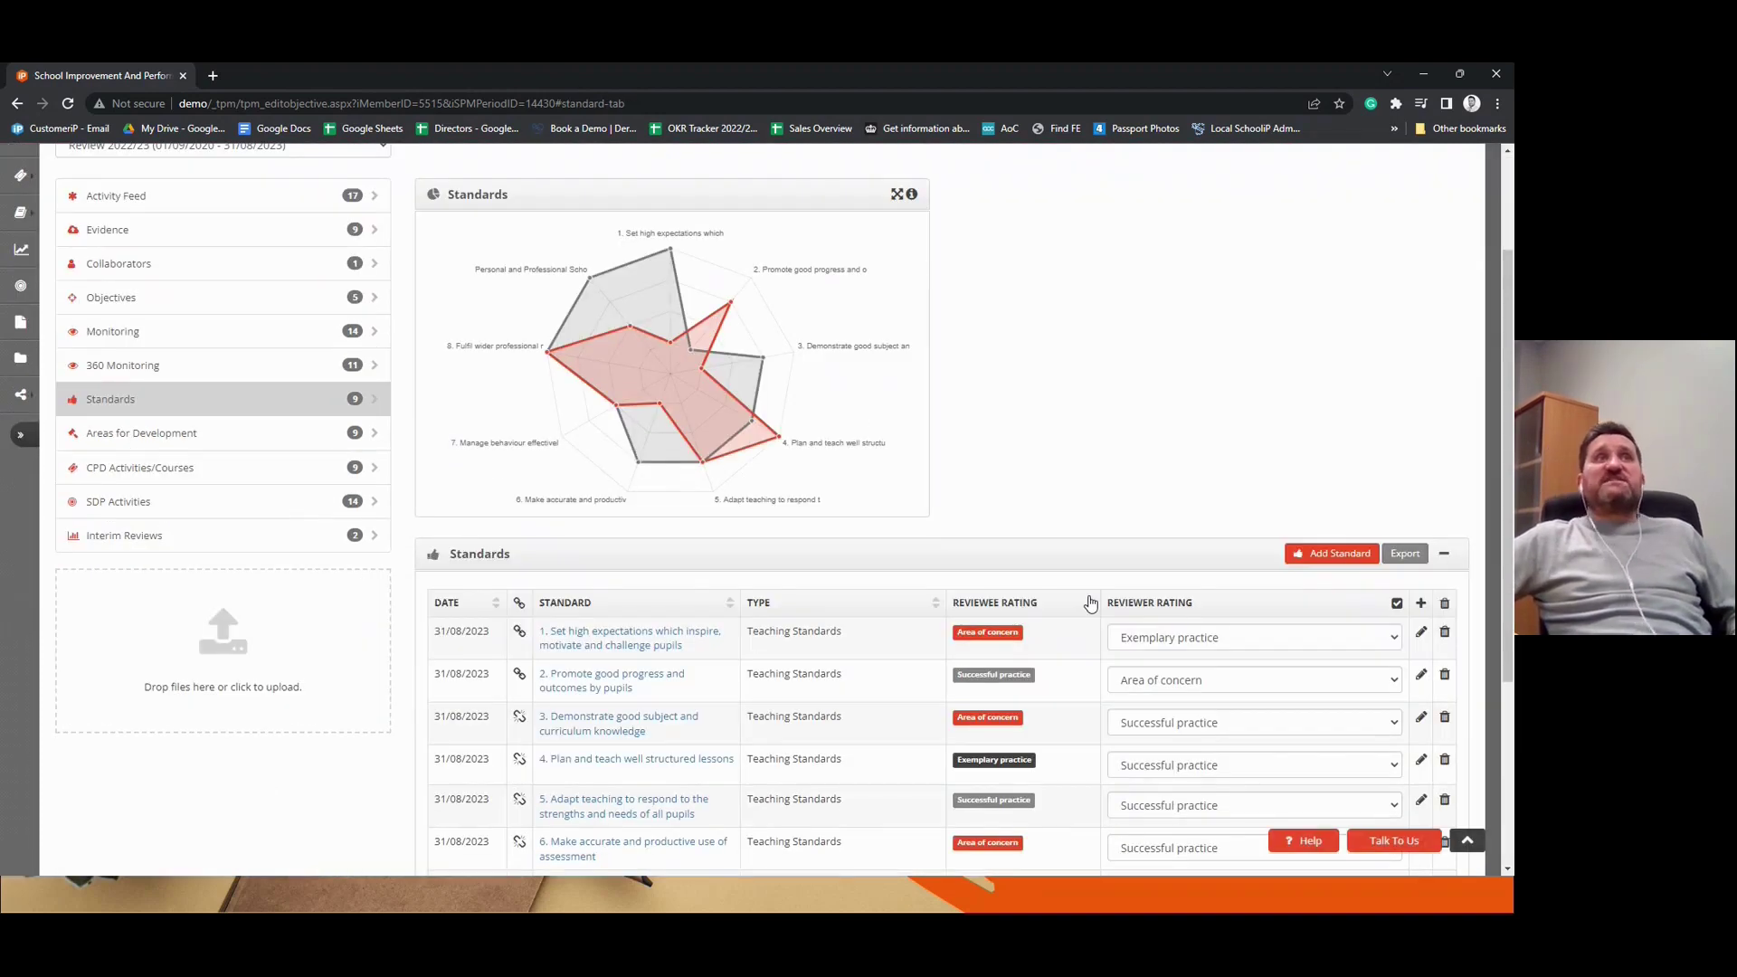
scroll(1088, 602, up, 2)
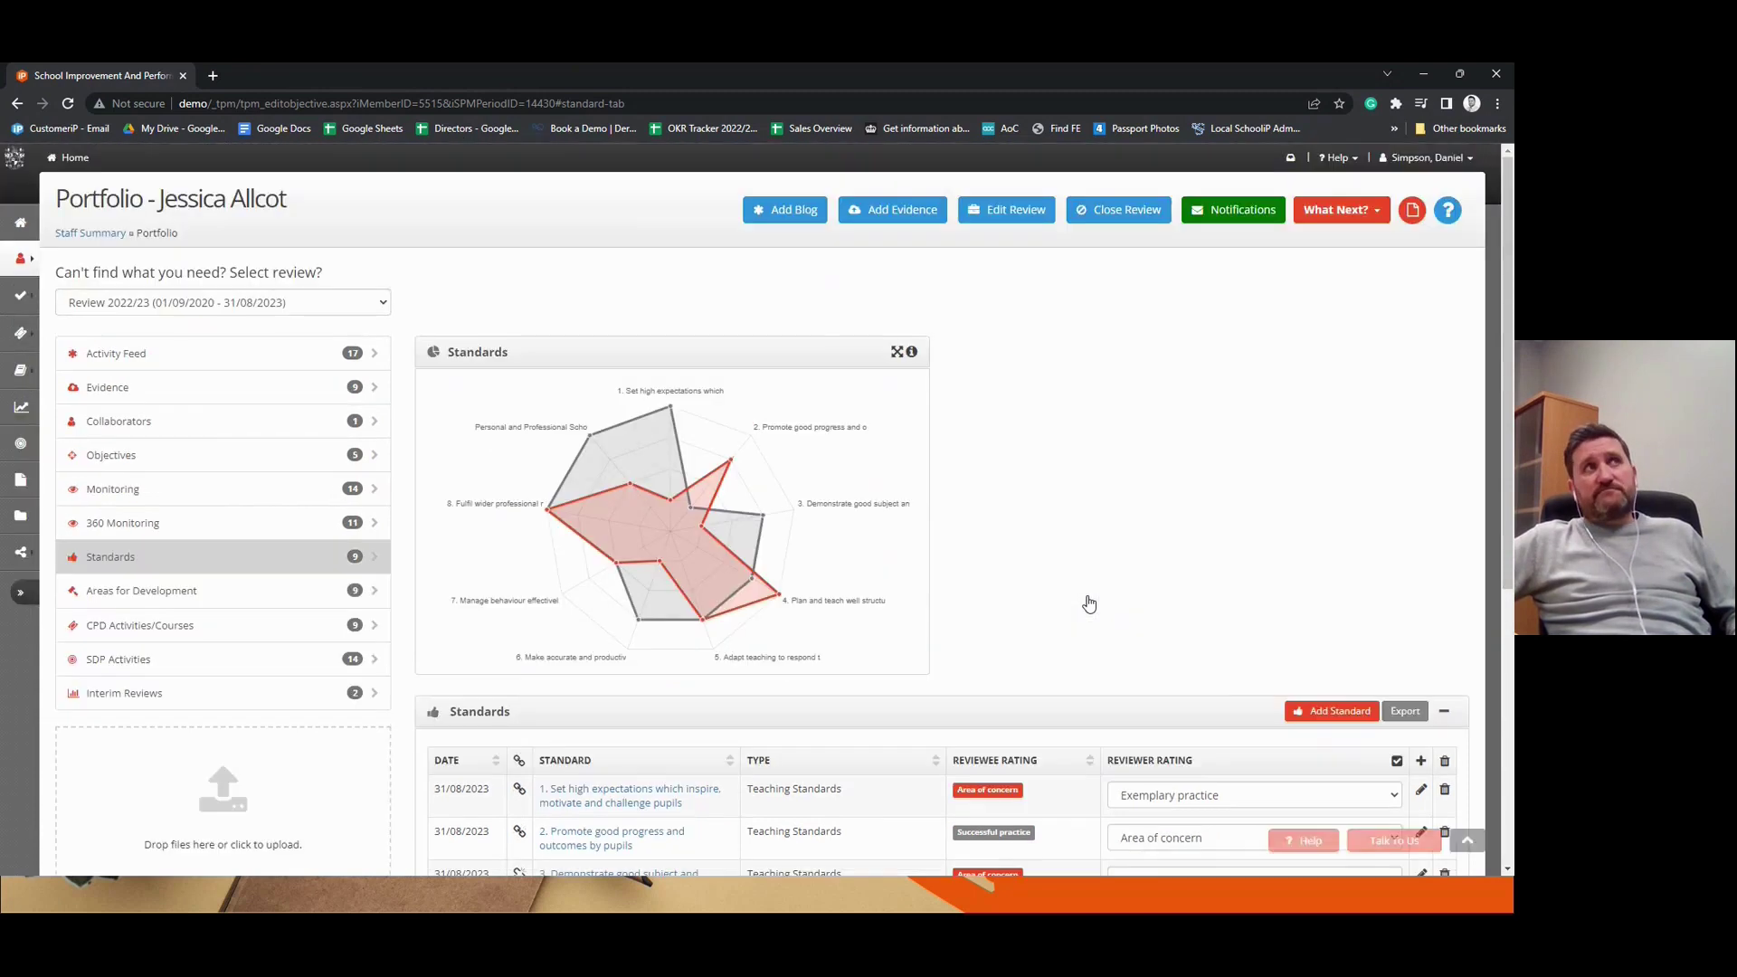
Show the CPD Activities/Courses section and highlight the impact feedback for Annual Online Safeguarding
click(191, 633)
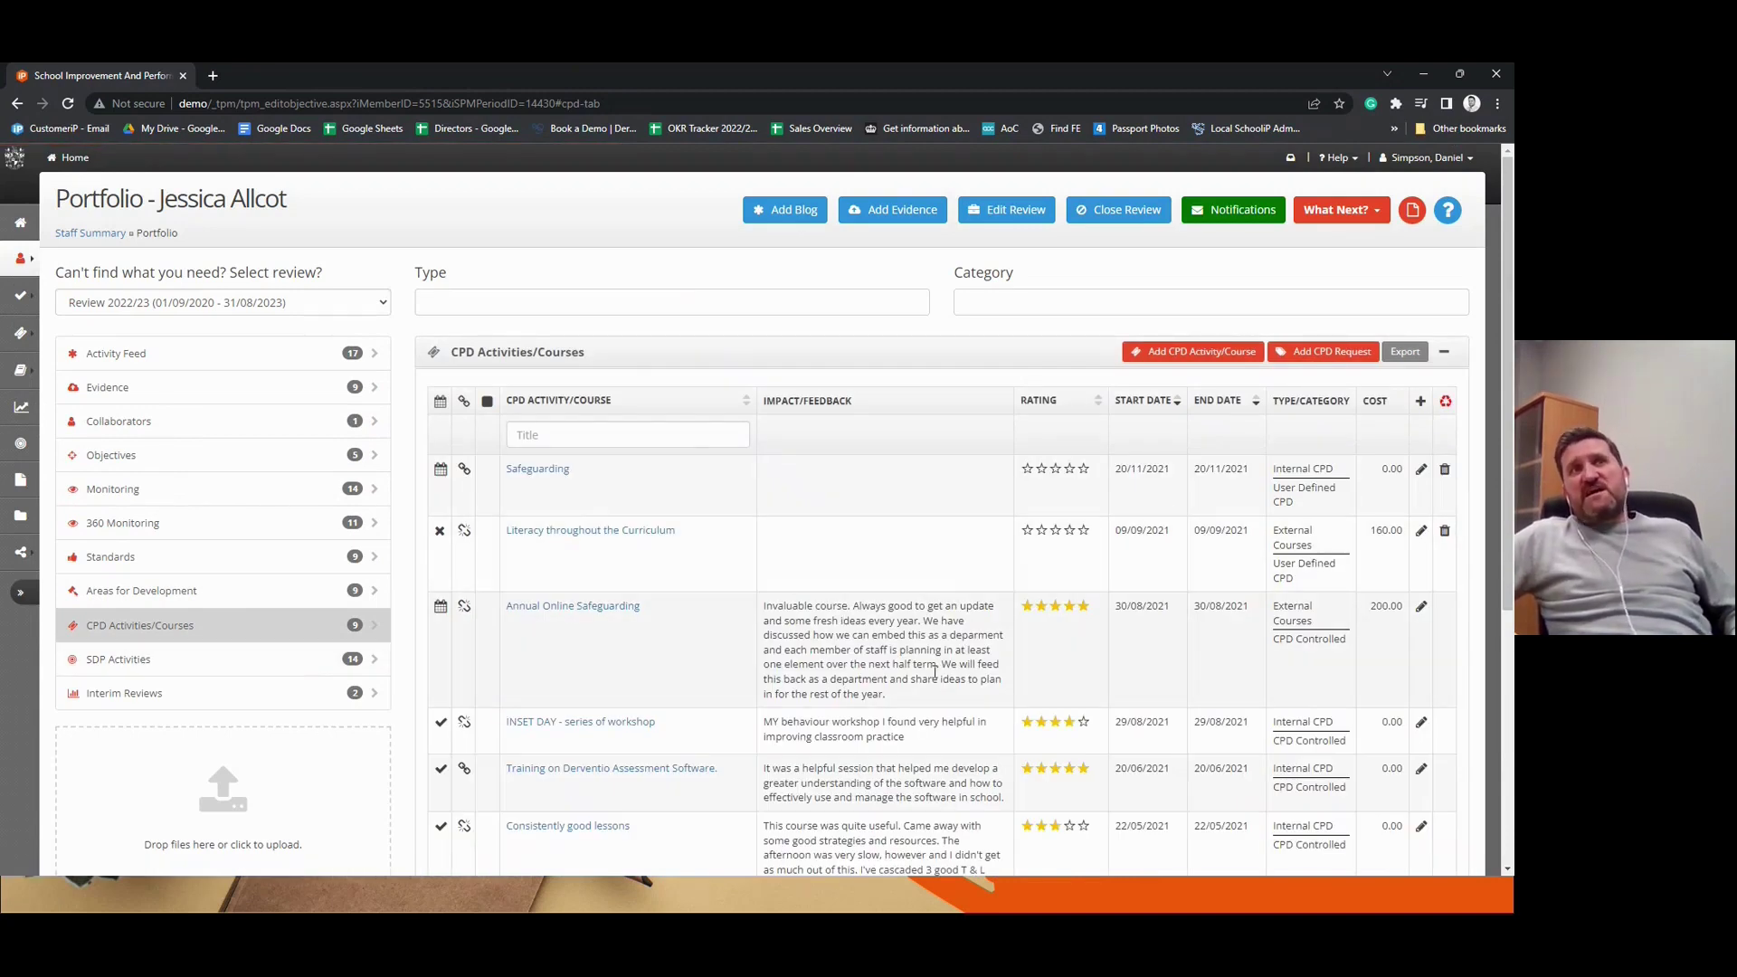
drag(889, 697, 760, 609)
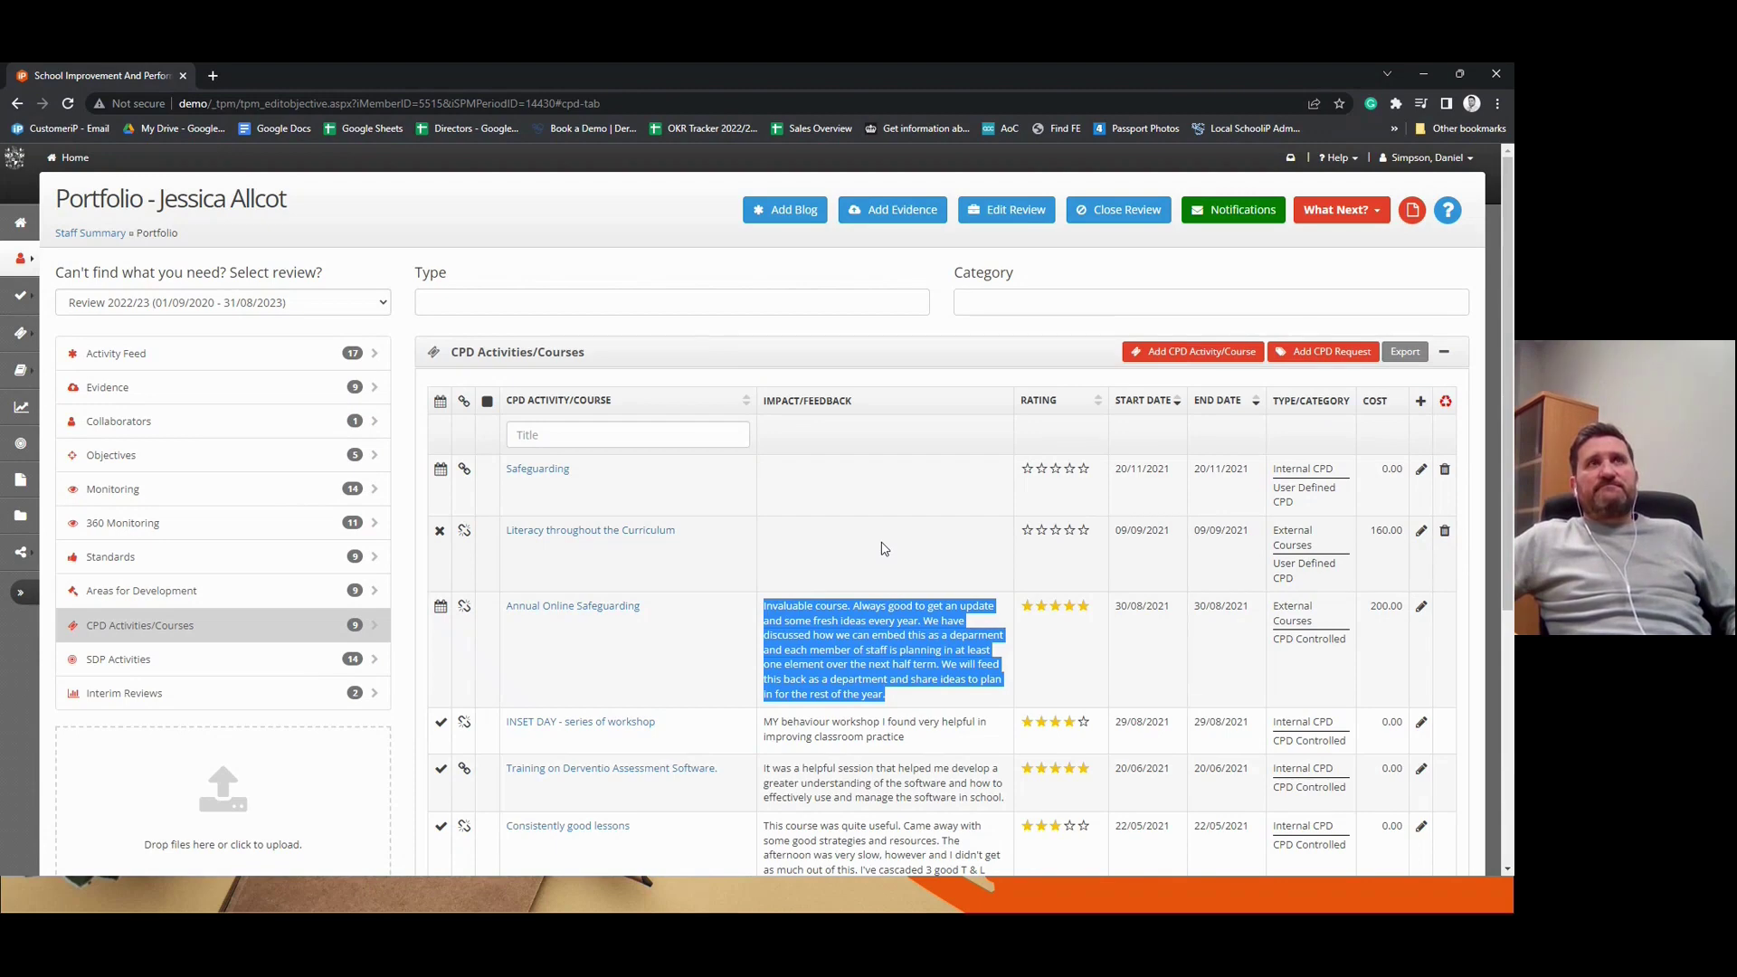
Open the Spring Review from the interim reviews and read its details text
click(297, 703)
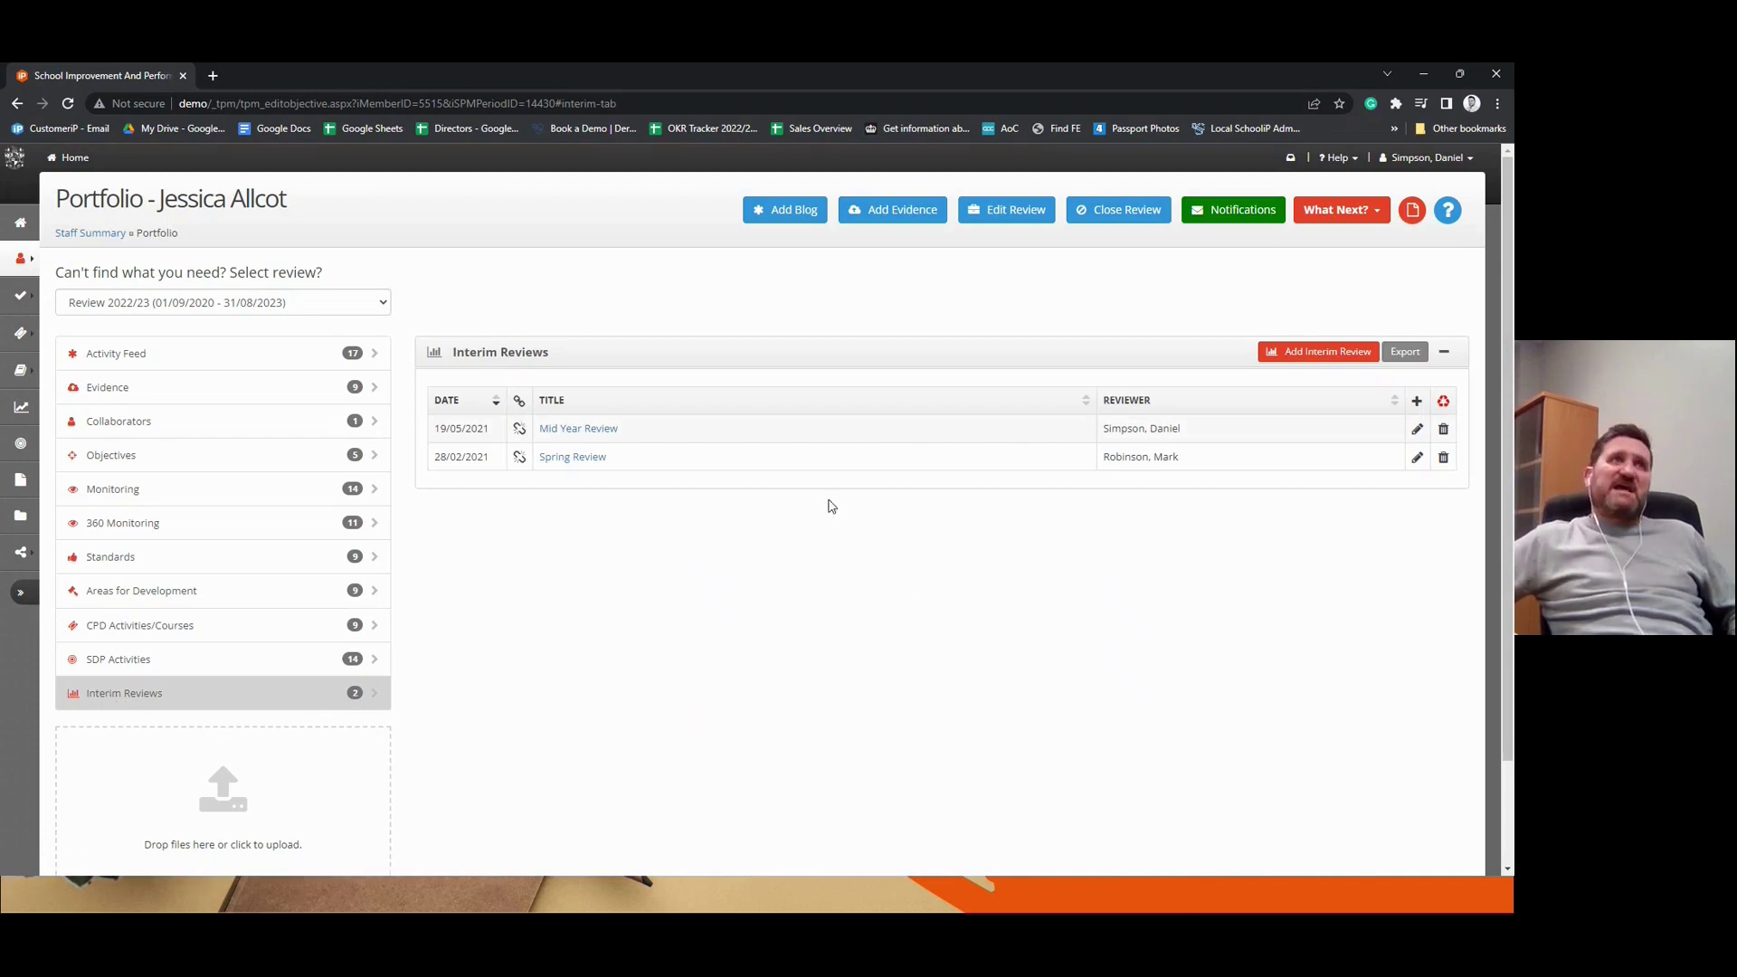
click(588, 464)
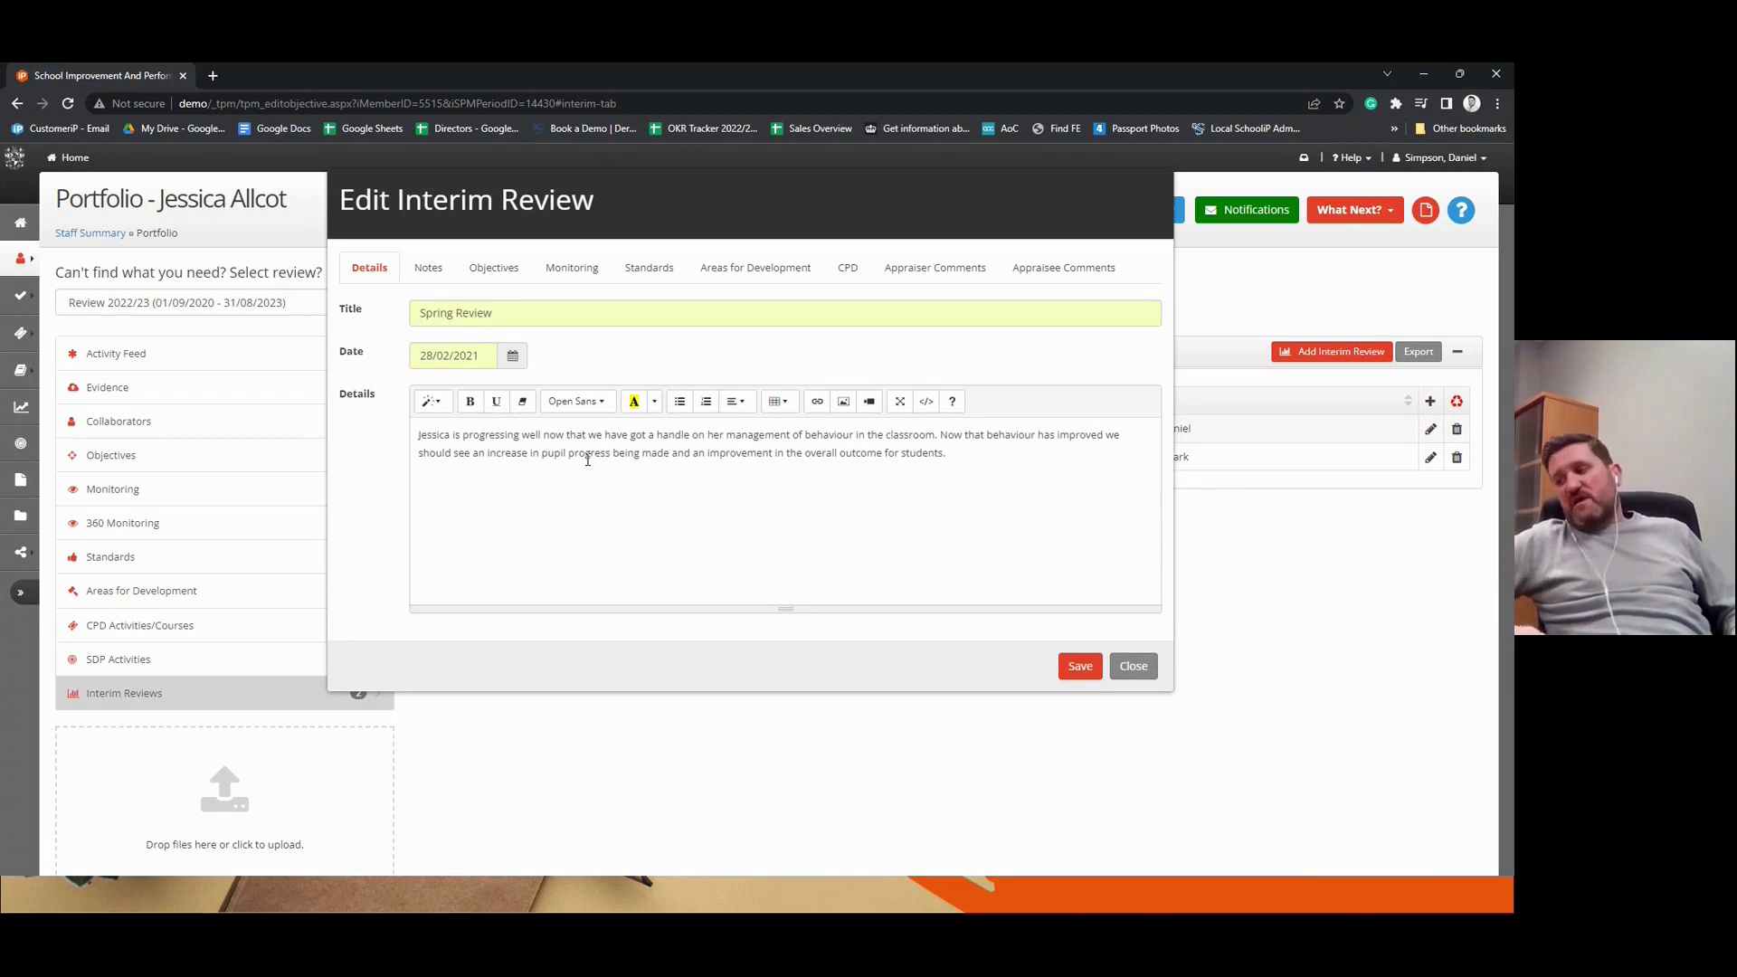
drag(982, 450, 408, 432)
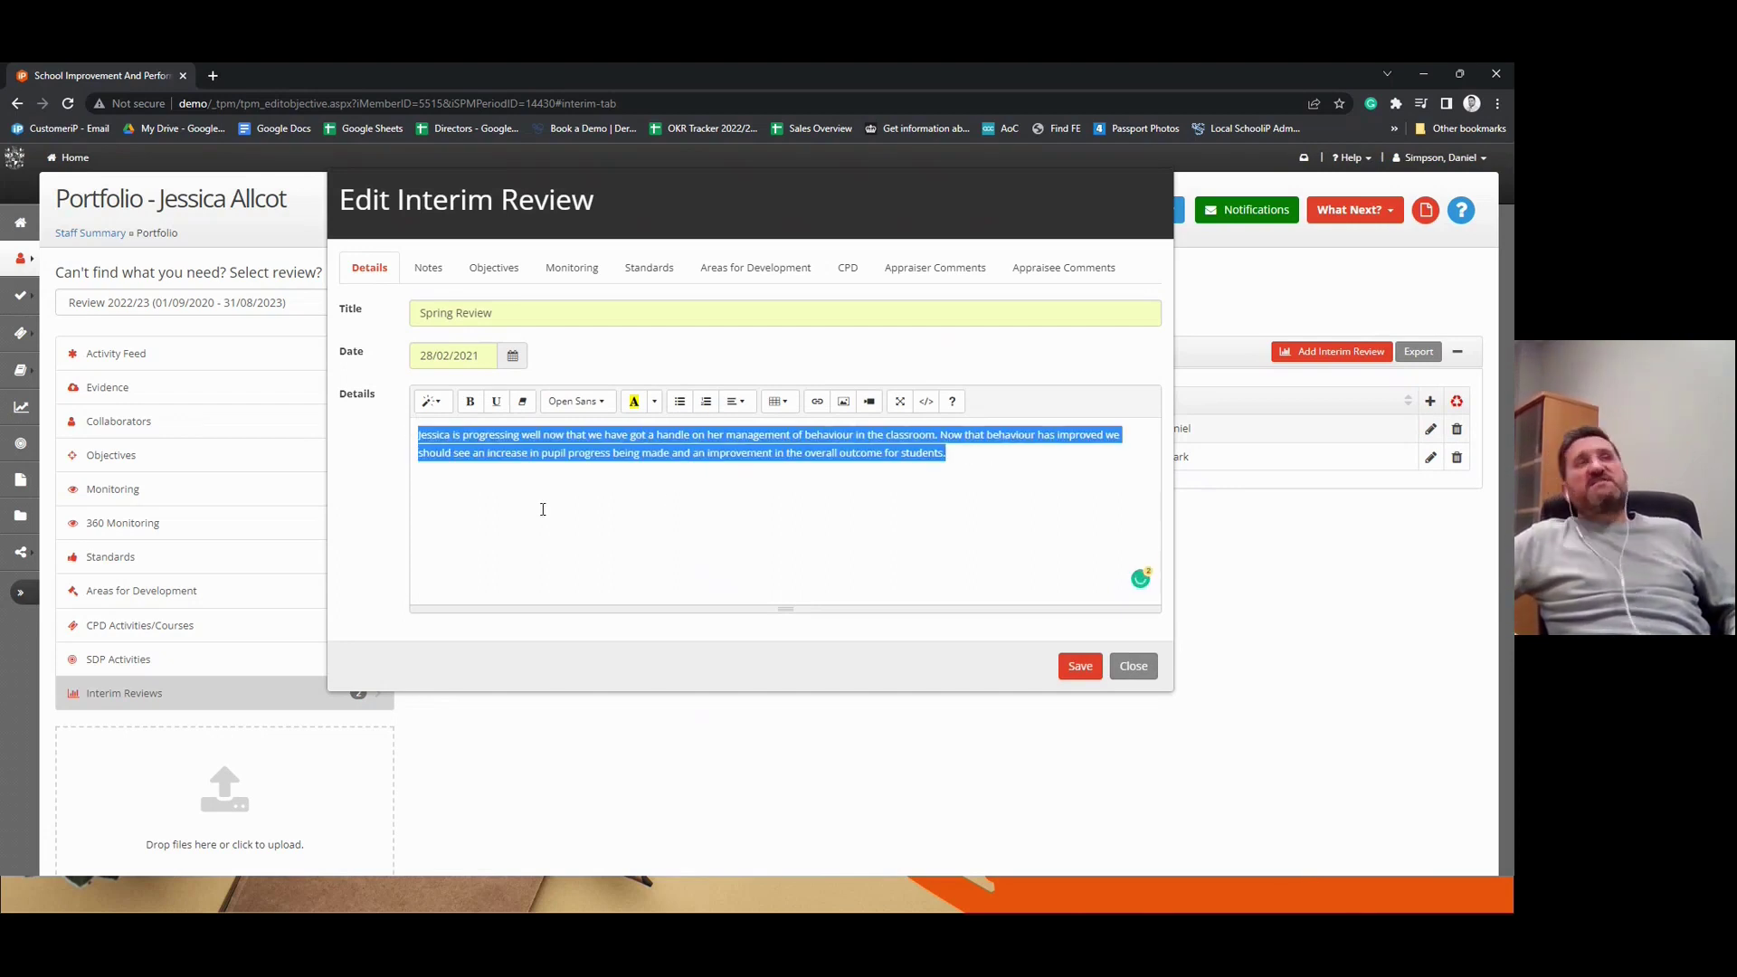
click(679, 458)
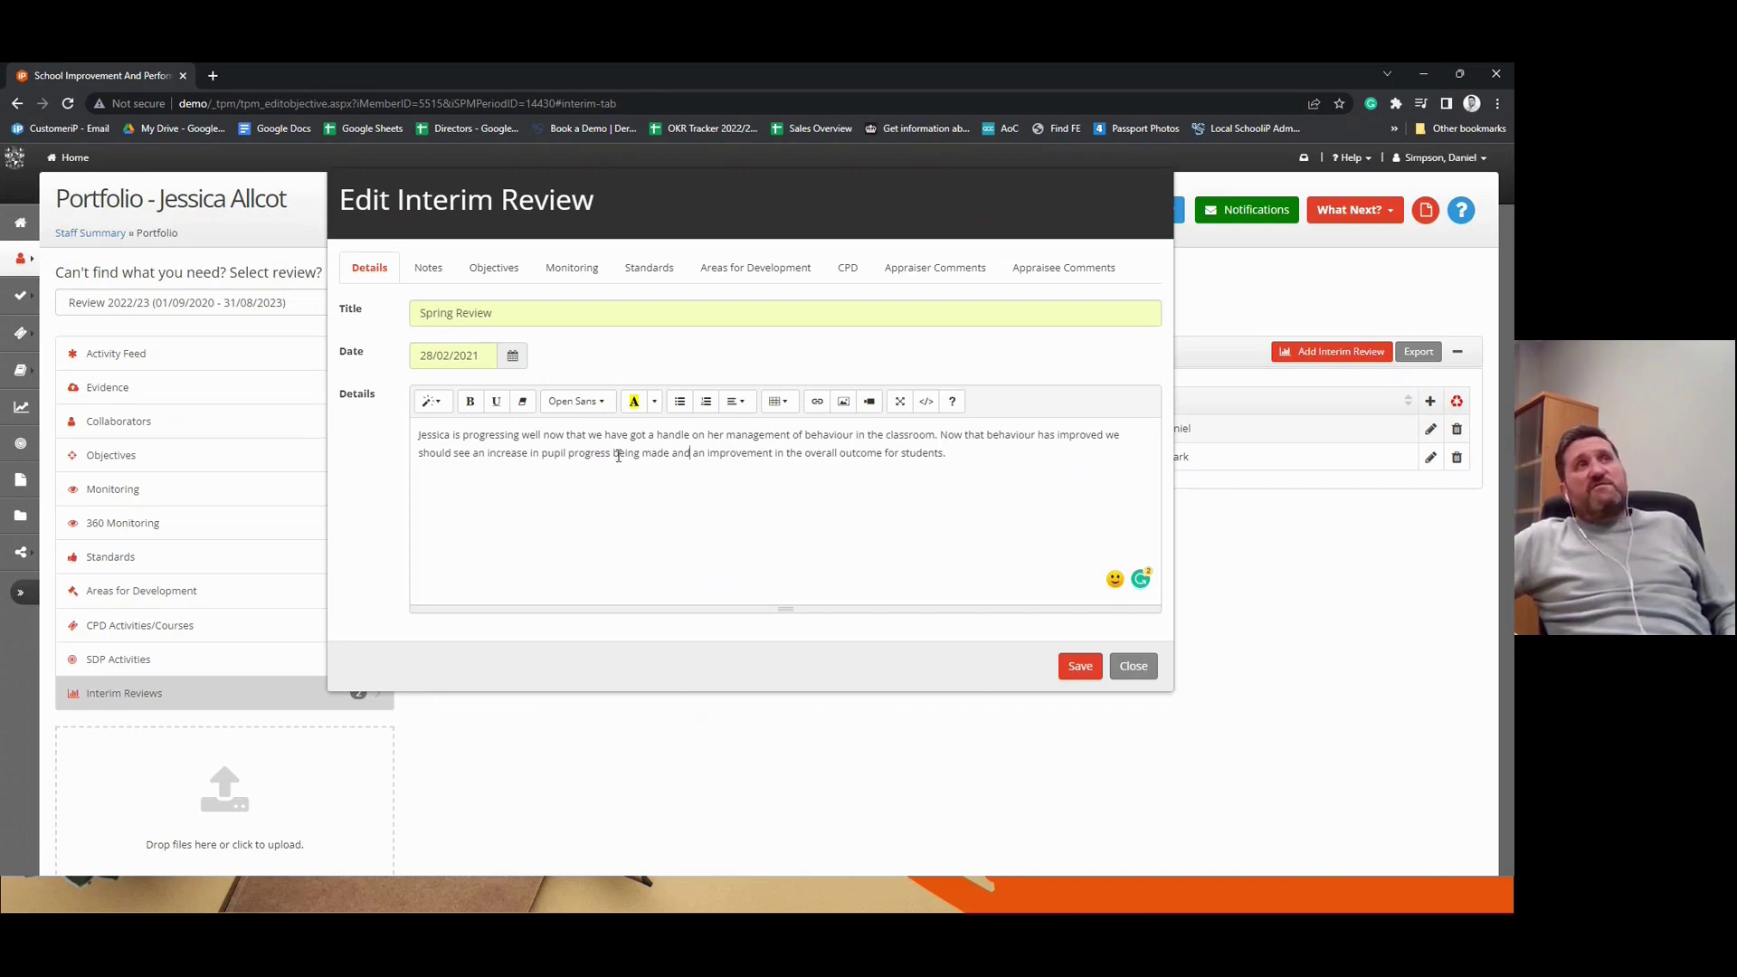
Examine the Spring Review's objectives, monitoring, standards and CPD records, and close the review without saving
click(493, 269)
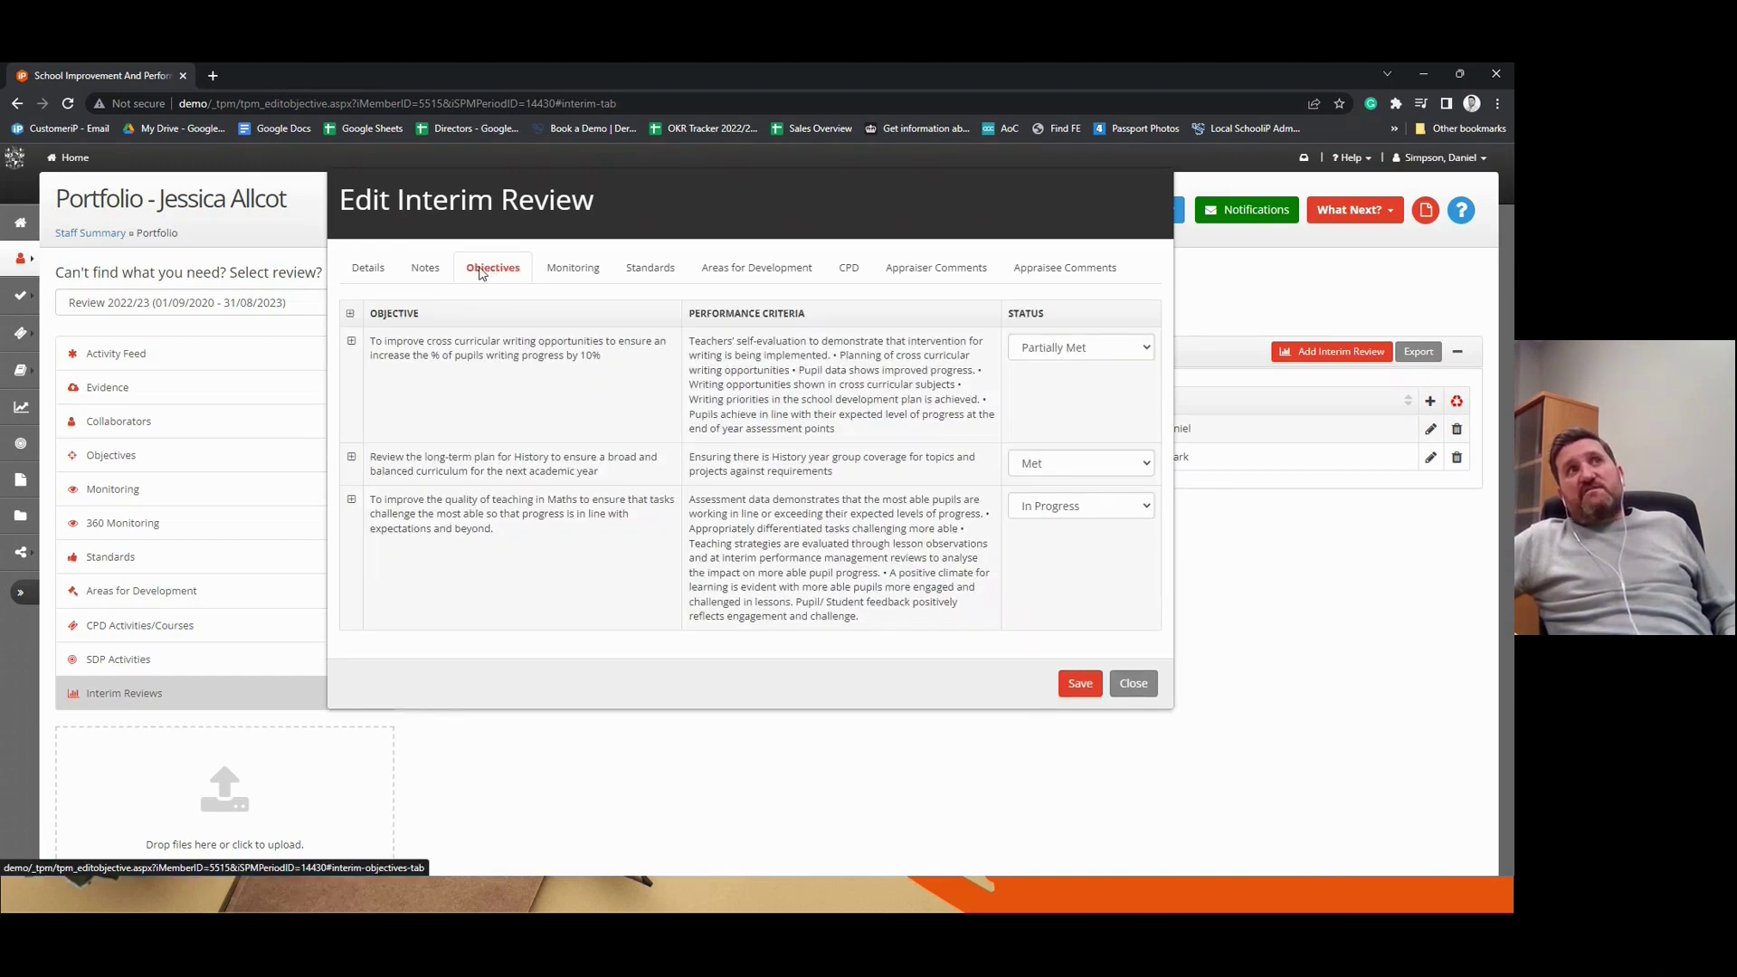
click(586, 271)
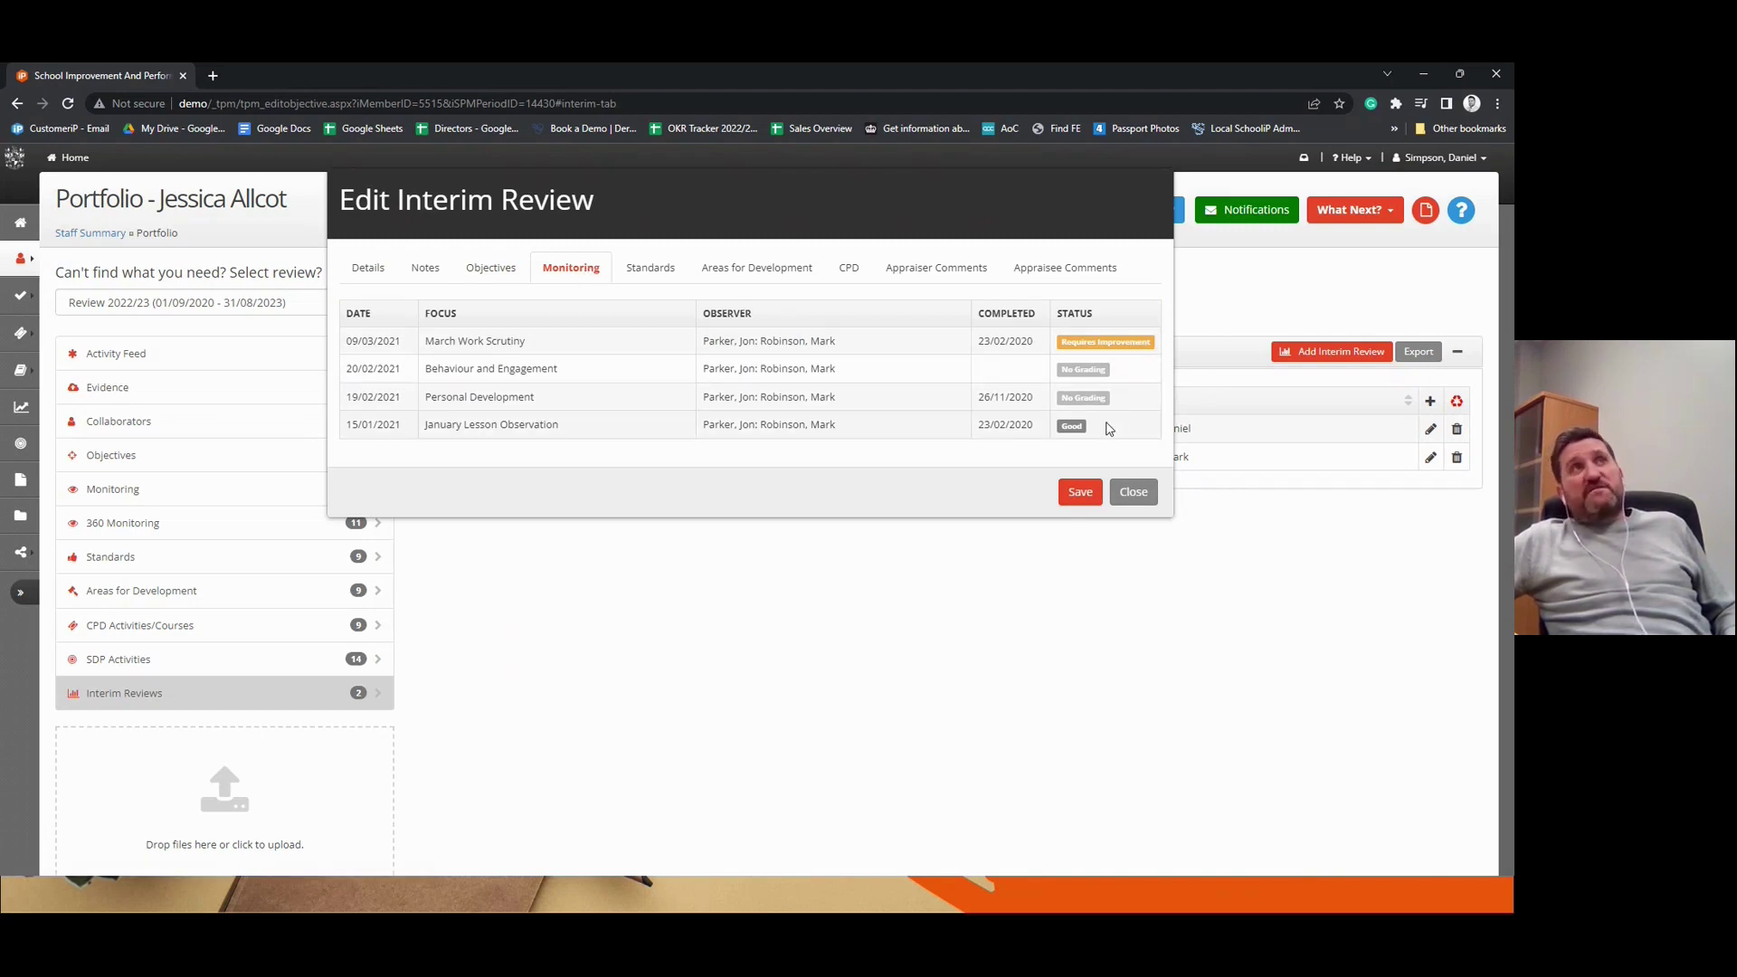
click(650, 277)
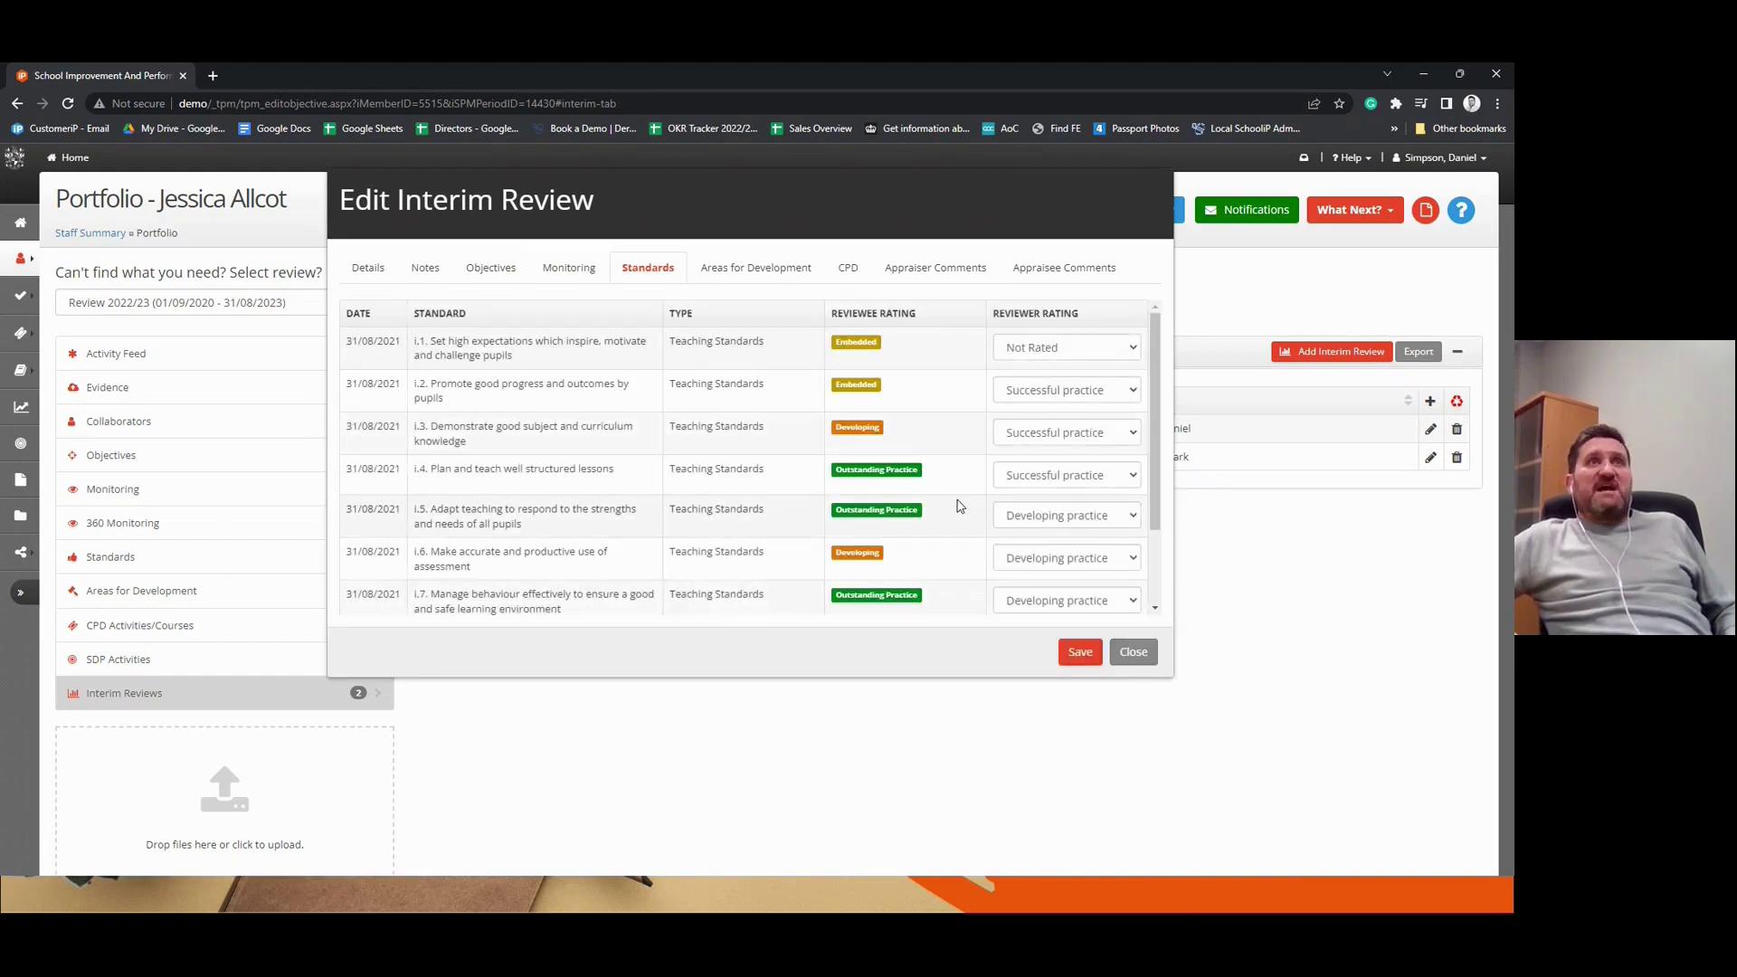
click(847, 268)
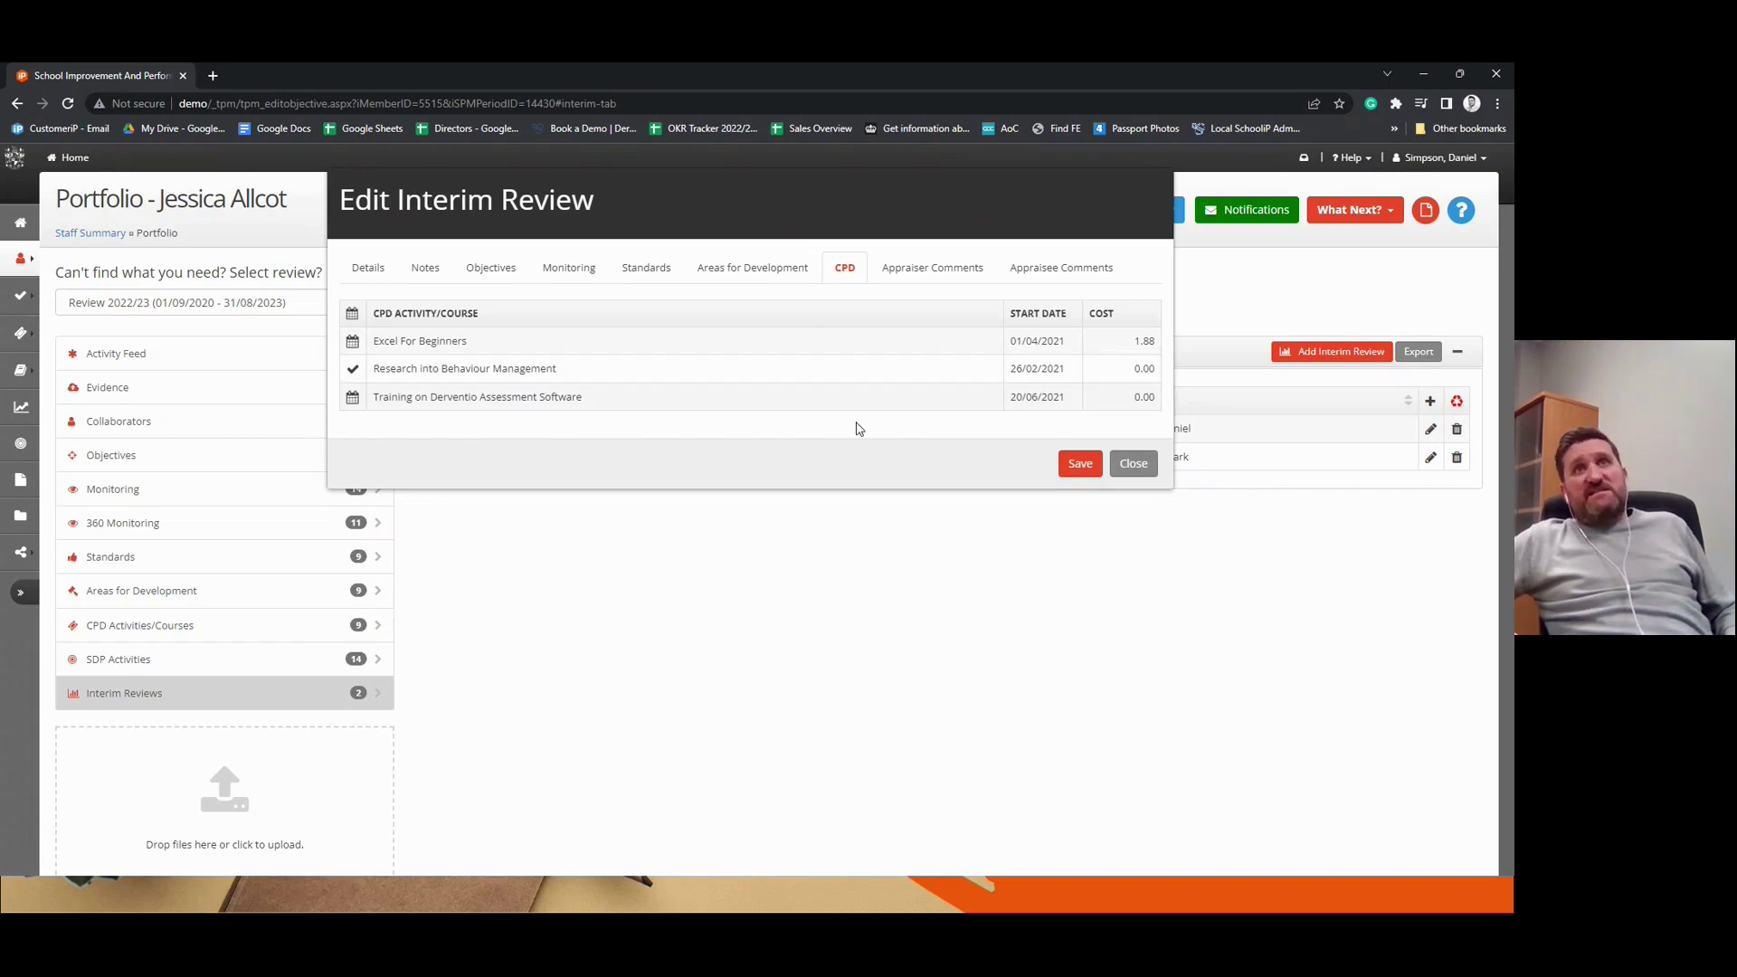
click(1140, 467)
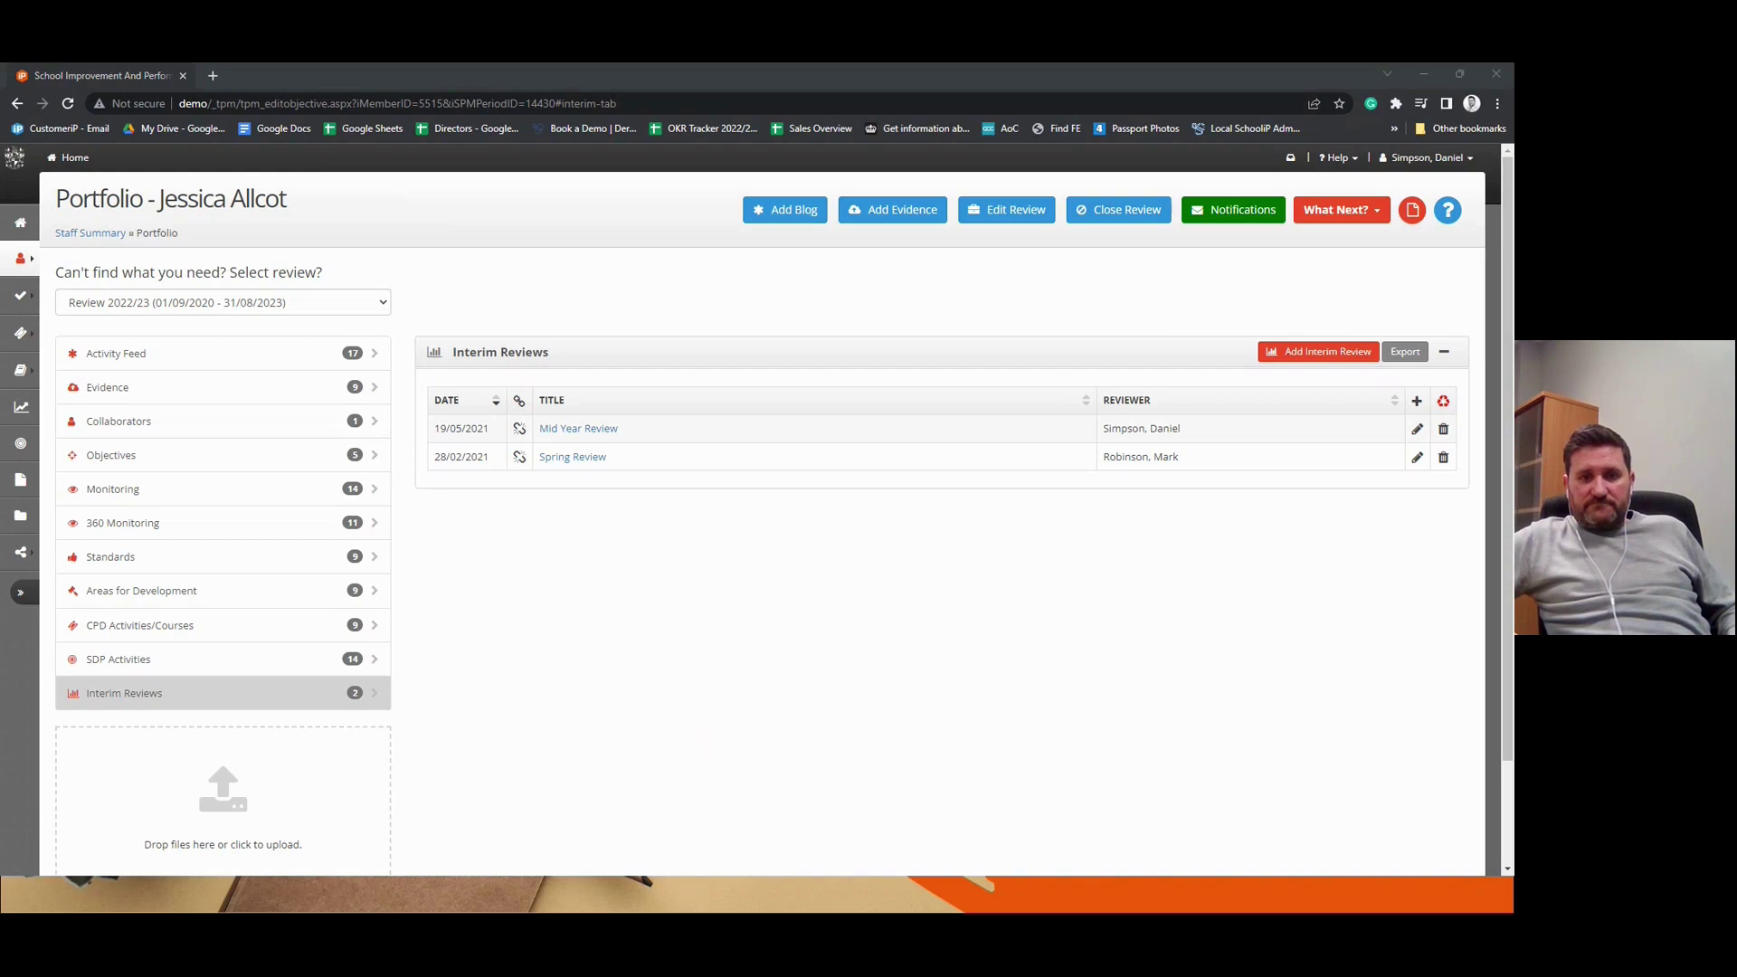
key(Right)
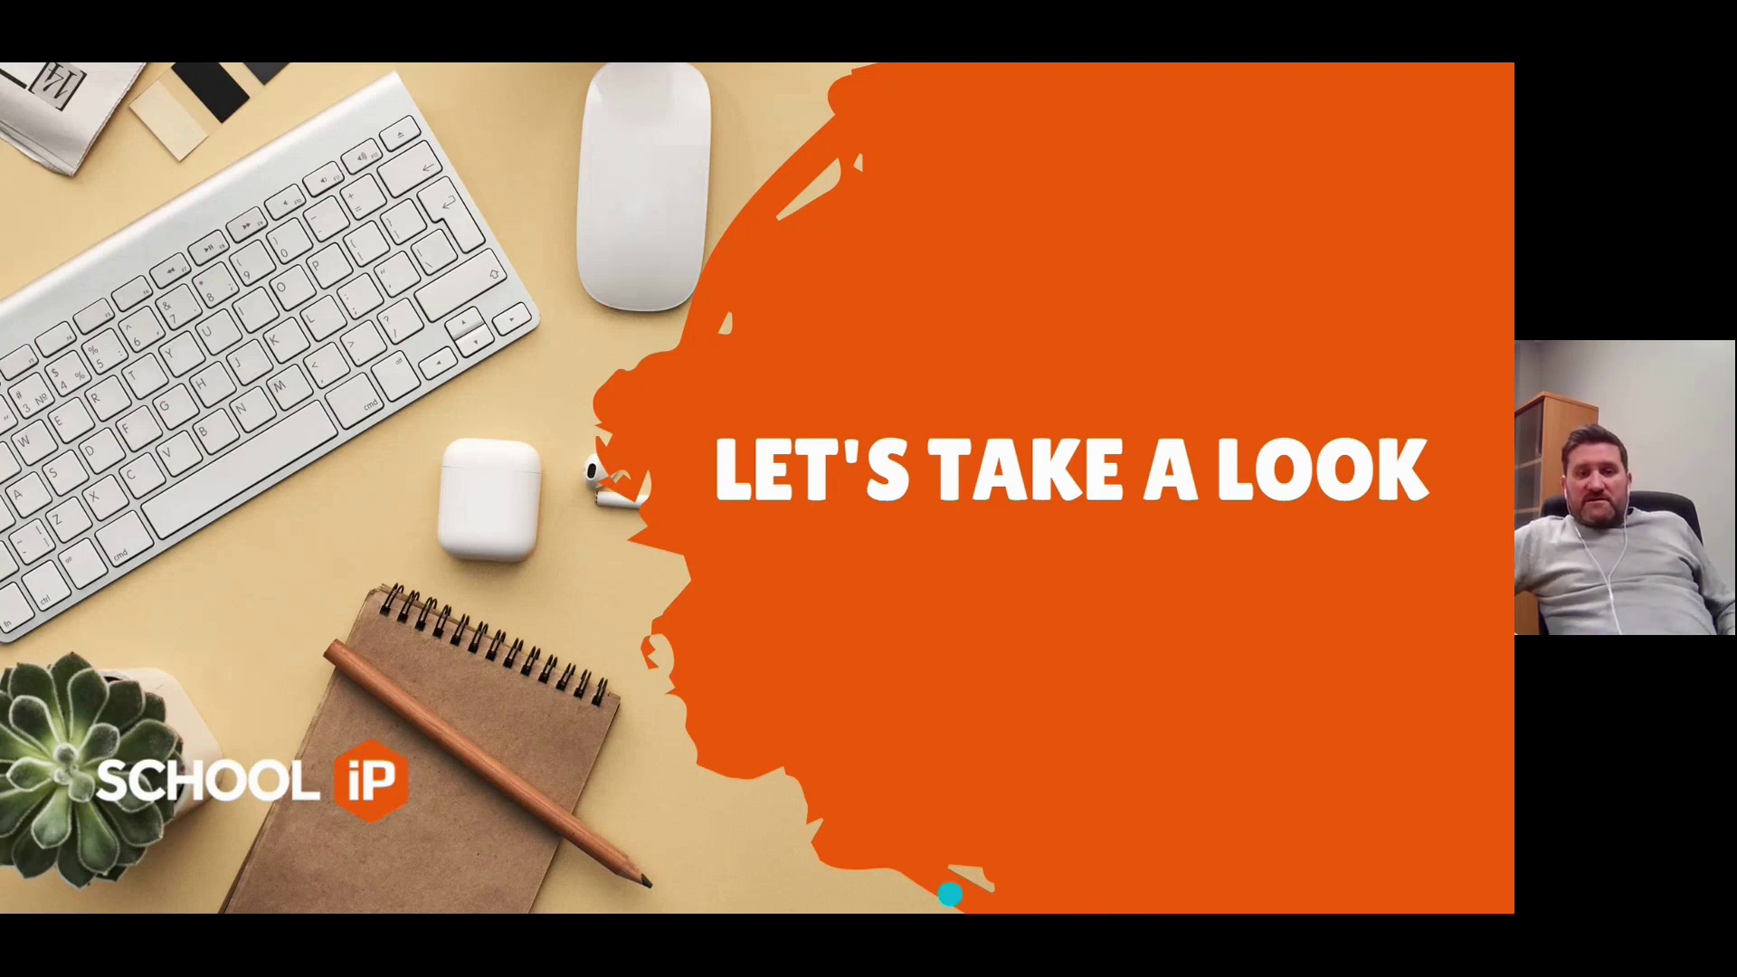
key(Right)
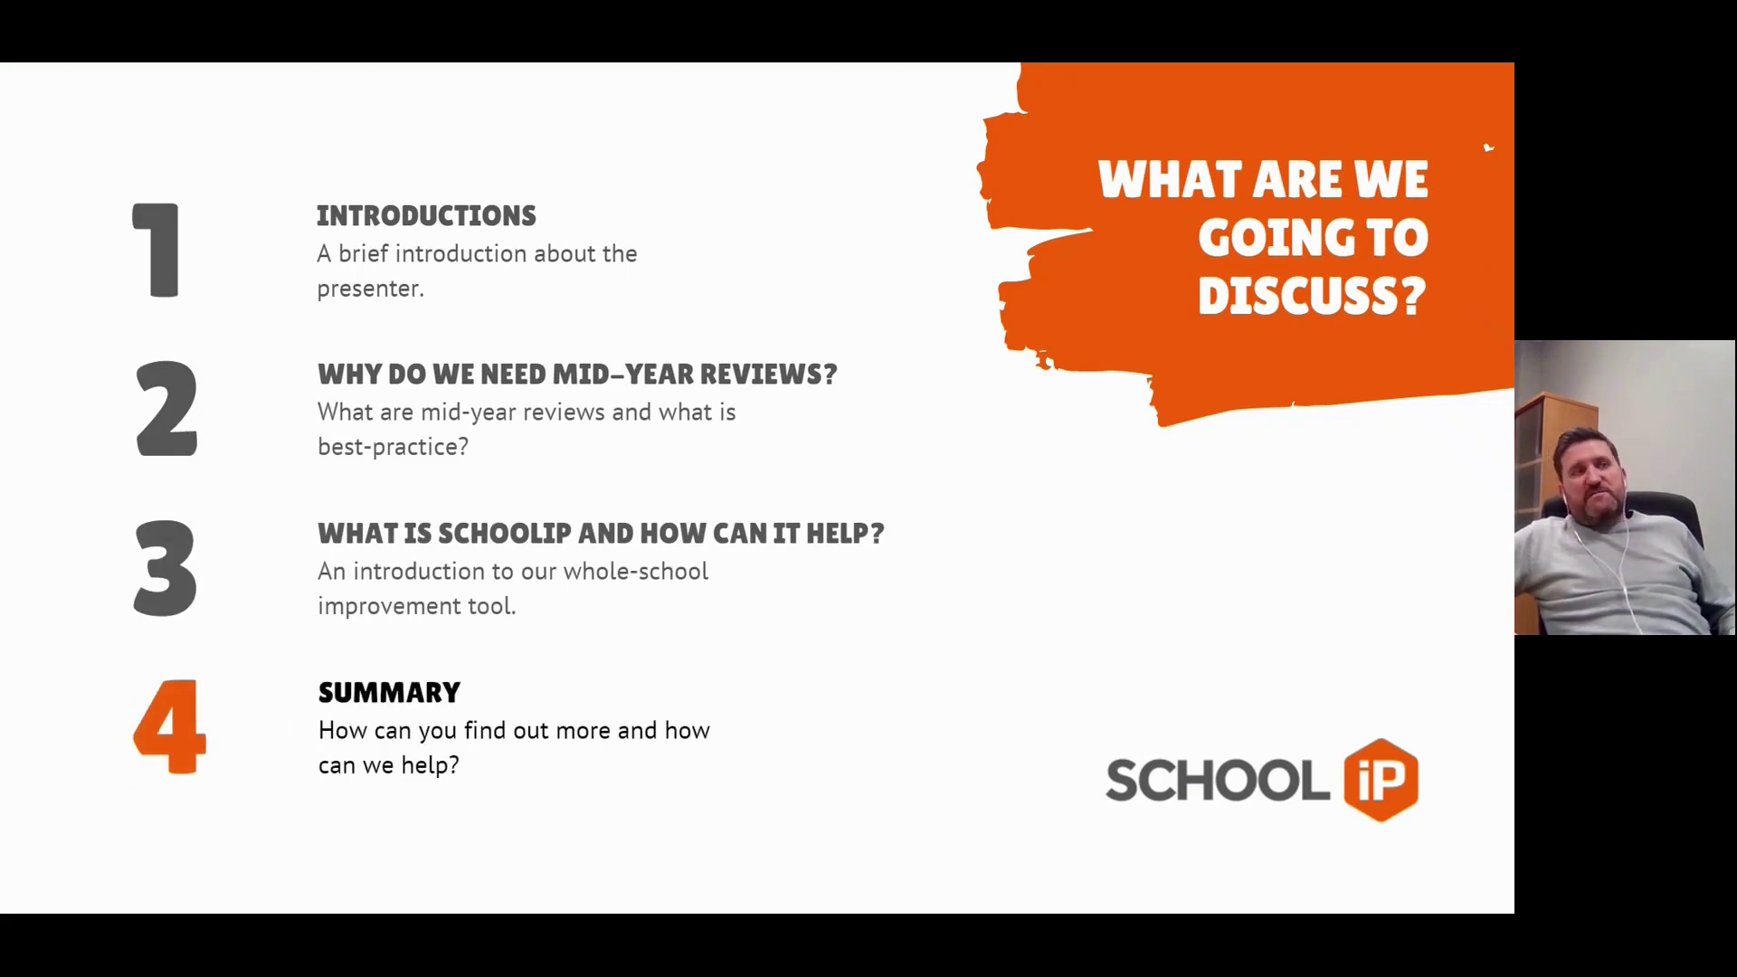
key(Right)
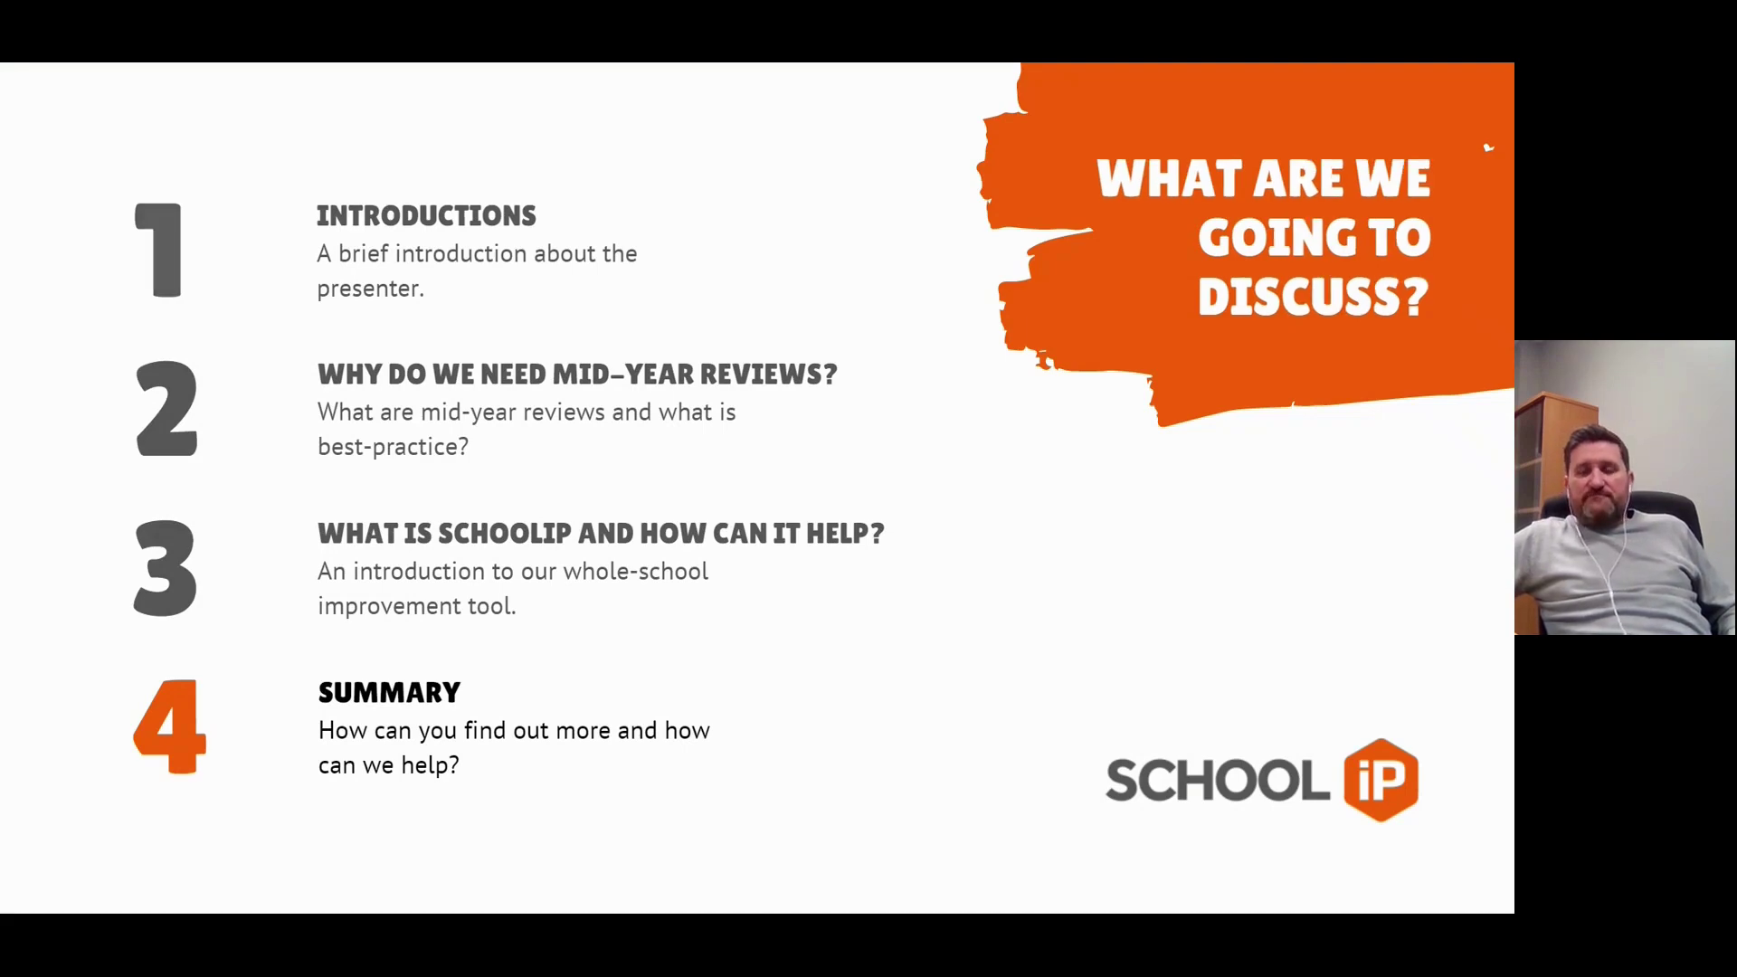